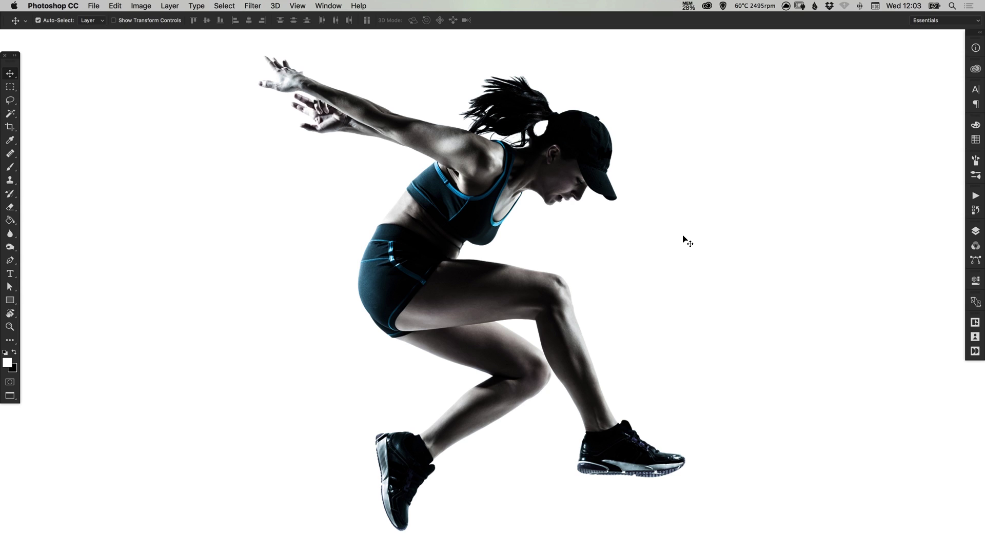
Select the Athlete layer and toggle the Background layer's visibility to examine the athlete's cut-out.
{"action": "left_click", "coordinate": [975, 231]}
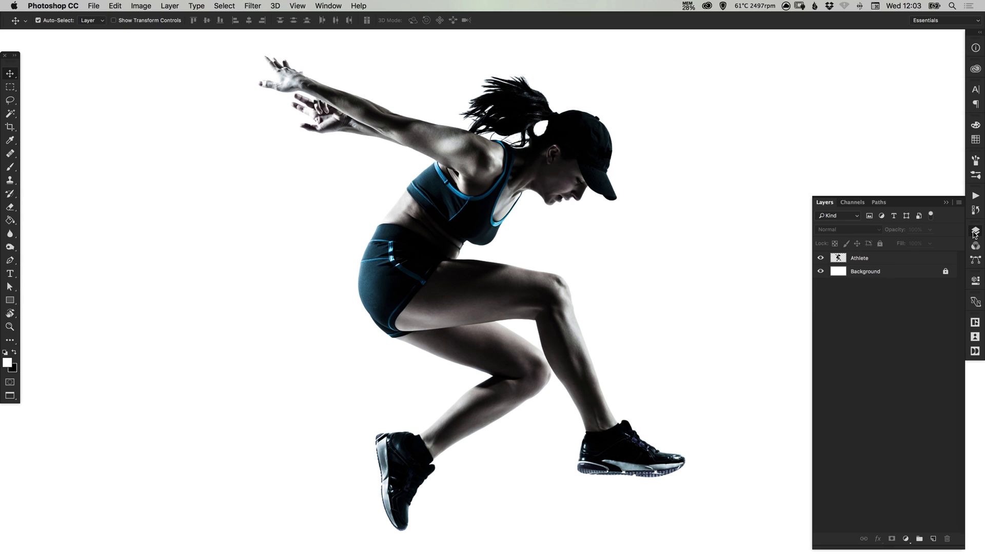
{"action": "left_click", "coordinate": [862, 258]}
{"action": "left_click", "coordinate": [821, 271]}
{"action": "left_click", "coordinate": [821, 272]}
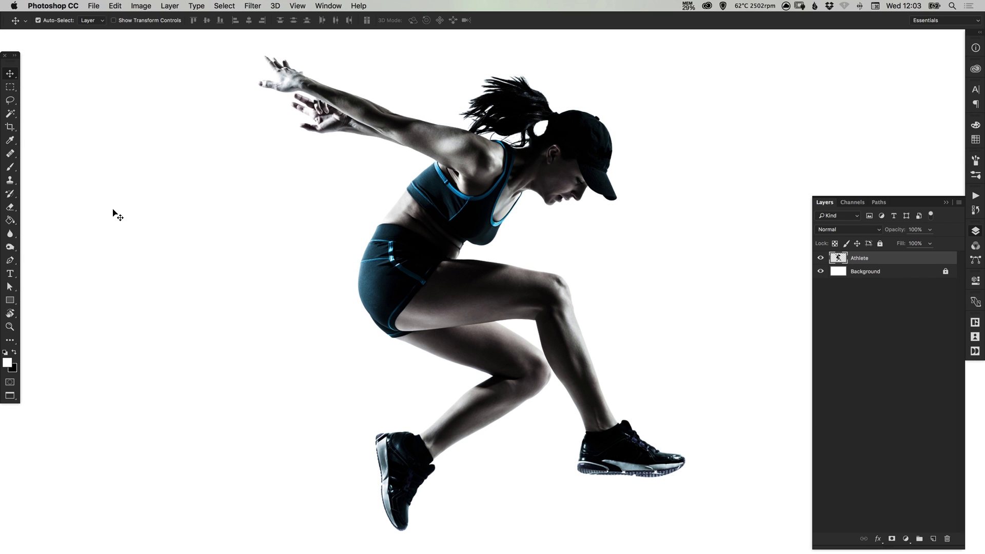
{"action": "left_click", "coordinate": [11, 114]}
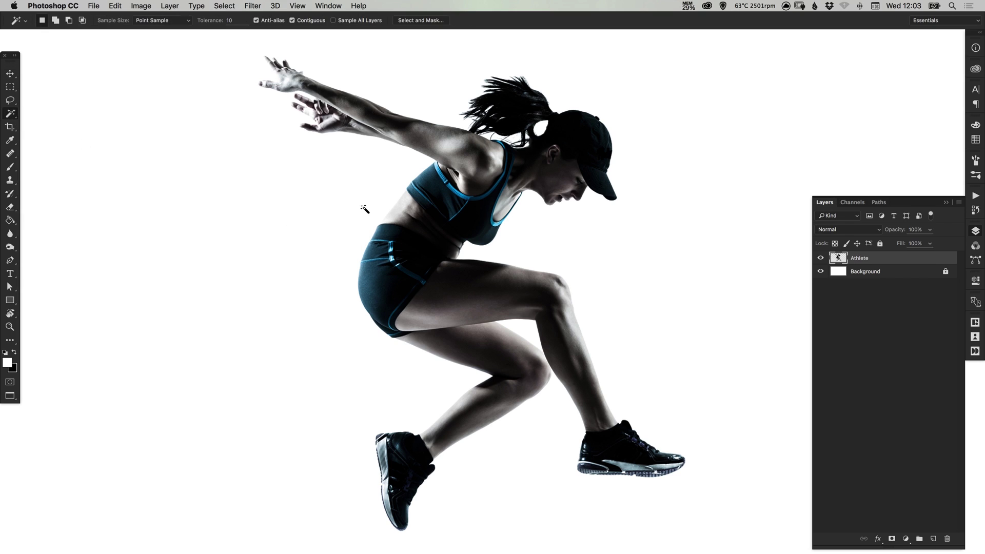
{"action": "key", "text": "v"}
{"action": "left_click", "coordinate": [820, 271]}
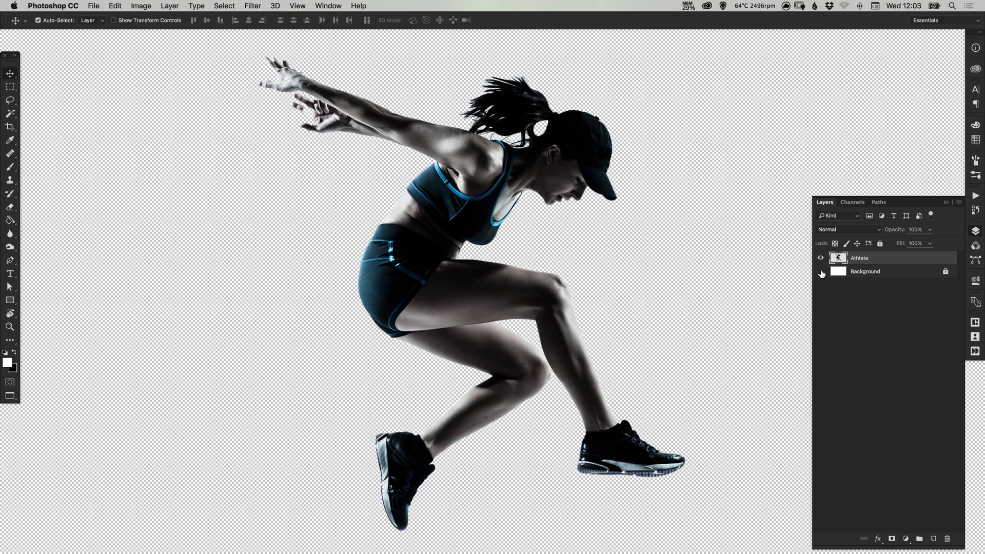
{"action": "left_click", "coordinate": [820, 272]}
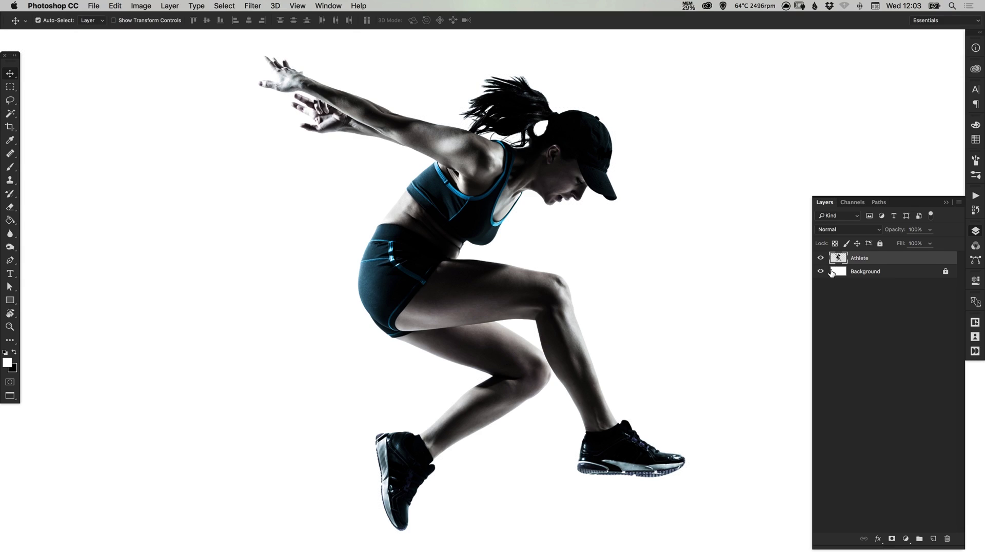
Duplicate the Athlete layer within Tutorial.psd.
{"action": "right_click", "coordinate": [866, 260]}
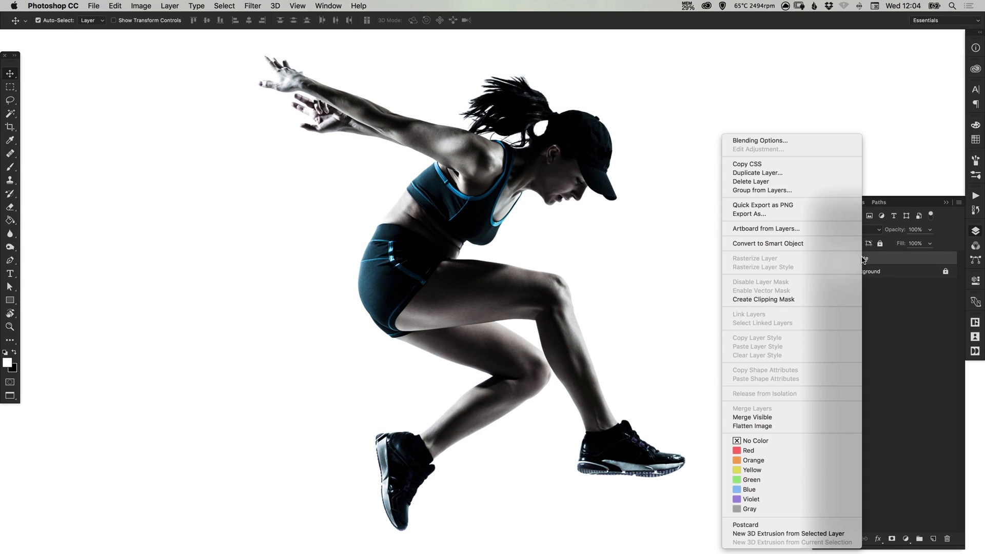
{"action": "left_click", "coordinate": [767, 173]}
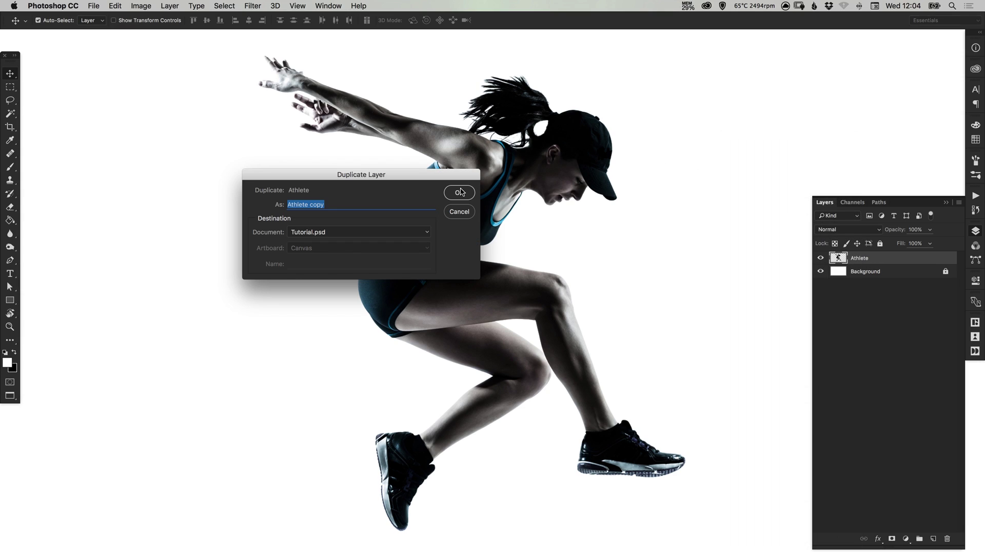
{"action": "left_click", "coordinate": [458, 193]}
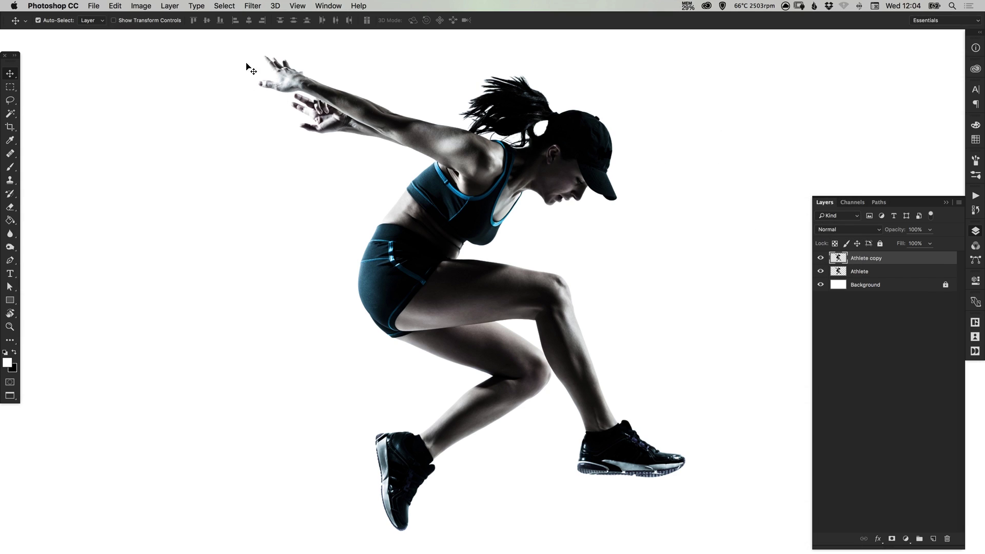
Open Liquify on the duplicated layer and warp the ponytail up and backward, away from the head.
{"action": "left_click", "coordinate": [254, 7]}
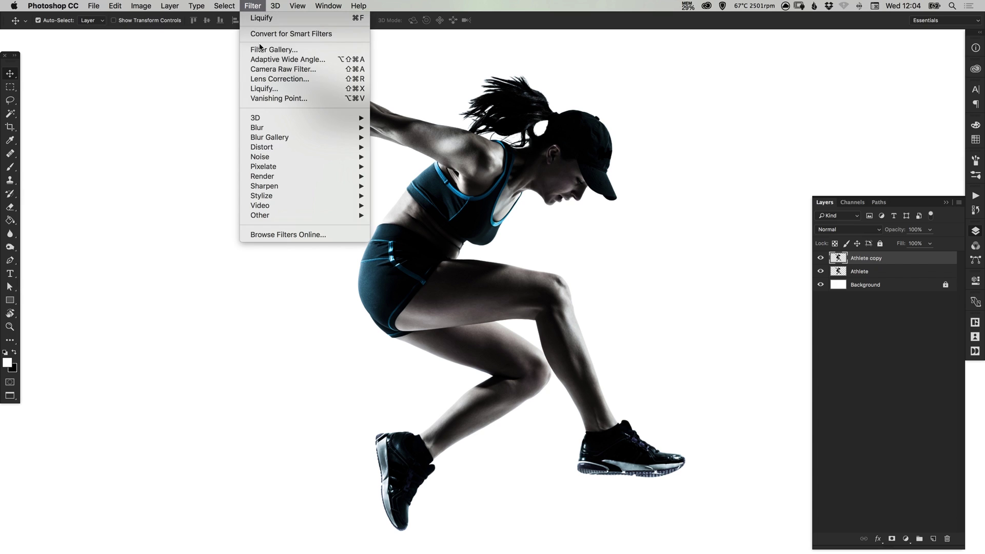
{"action": "left_click", "coordinate": [262, 83]}
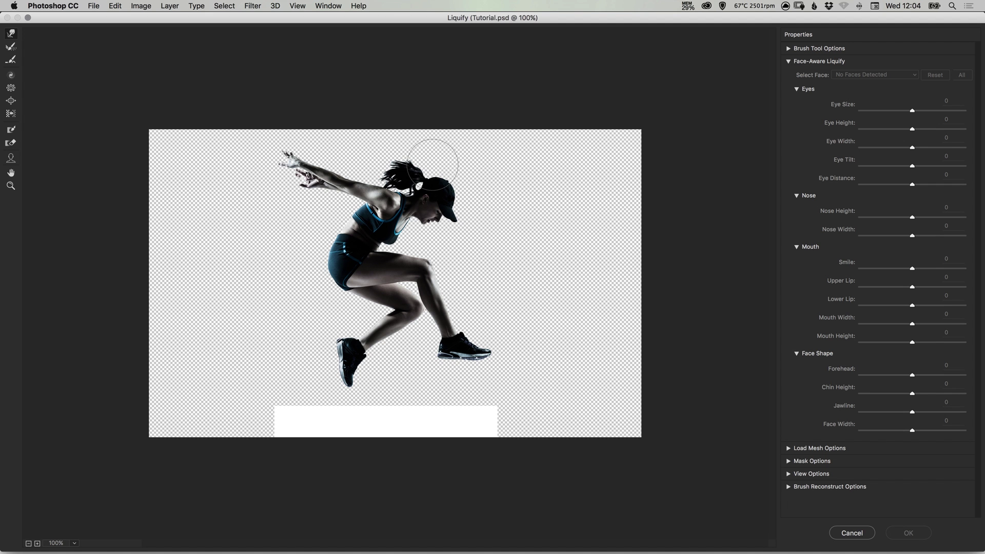
{"action": "key", "text": "super+0"}
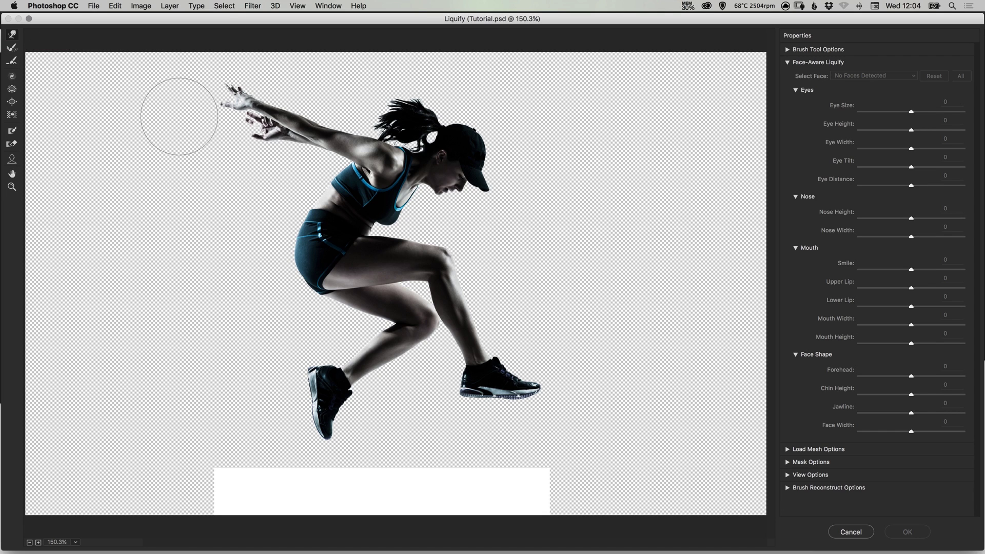
{"action": "scroll", "coordinate": [296, 189], "scroll_direction": "up", "scroll_amount": 1}
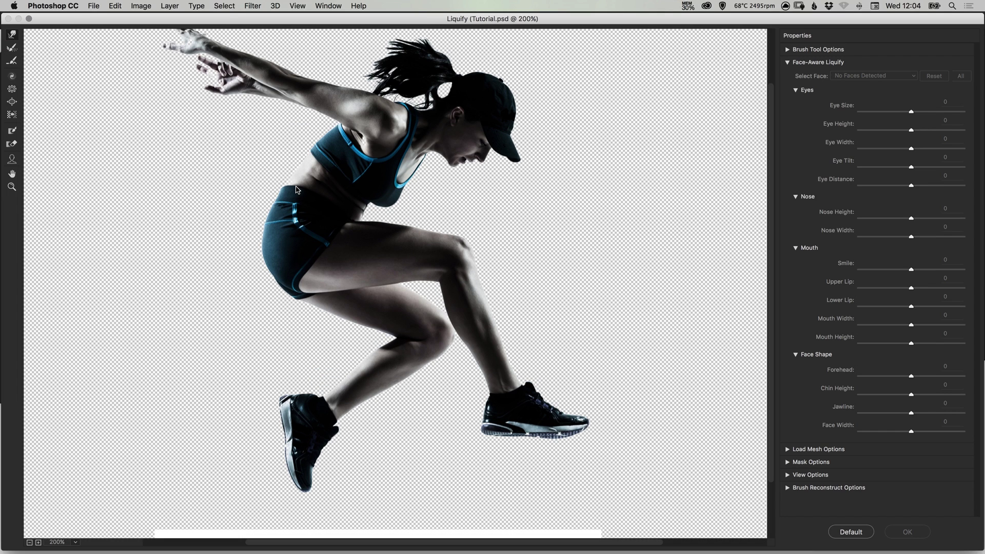
{"action": "key", "text": "super+plus"}
{"action": "left_click_drag", "start_coordinate": [231, 191], "coordinate": [317, 270]}
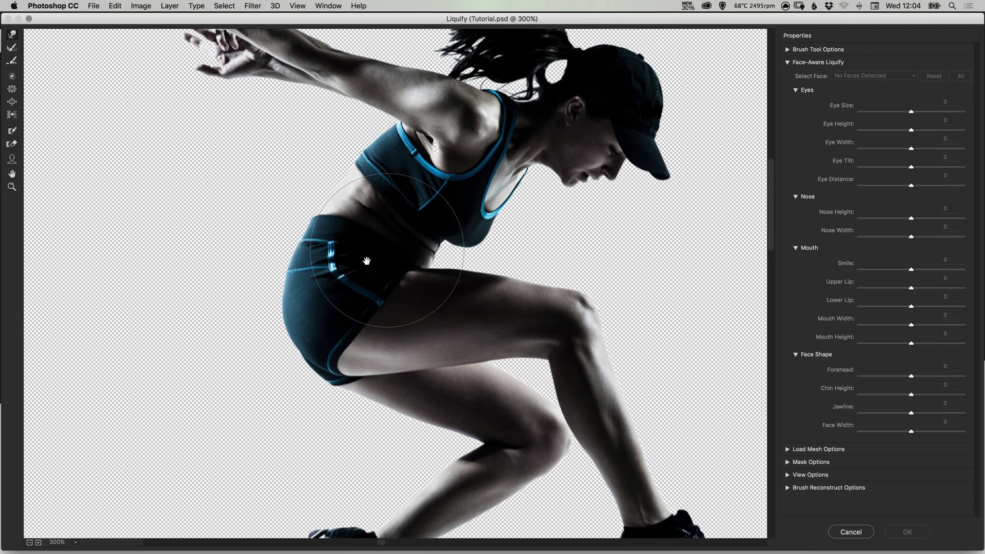
{"action": "scroll", "coordinate": [381, 232], "scroll_direction": "down", "scroll_amount": 2}
{"action": "scroll", "coordinate": [394, 277], "scroll_direction": "up", "scroll_amount": 2}
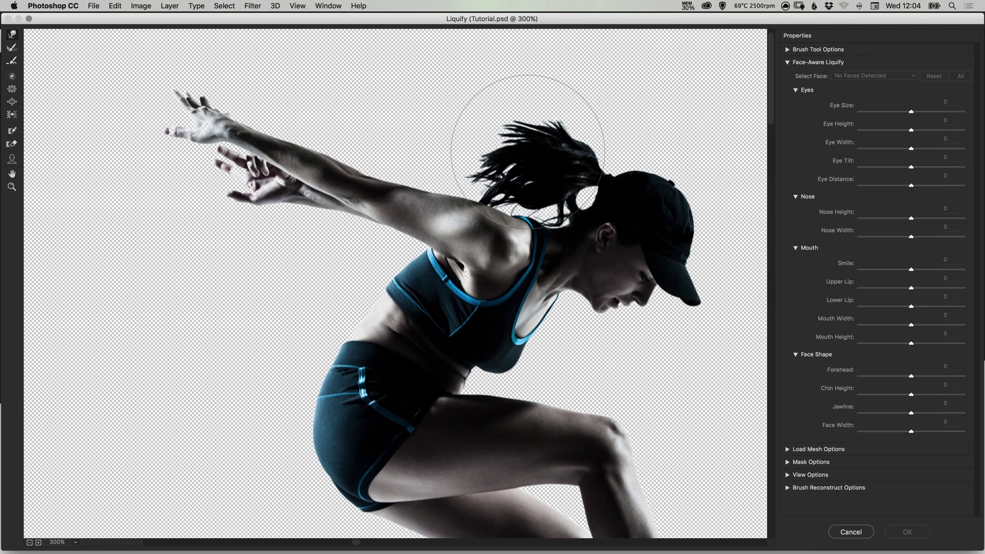
{"action": "mouse_move", "coordinate": [528, 151]}
{"action": "left_mouse_down"}
{"action": "mouse_move", "coordinate": [501, 143]}
{"action": "mouse_move", "coordinate": [462, 99]}
{"action": "mouse_move", "coordinate": [418, 121]}
{"action": "left_mouse_up"}
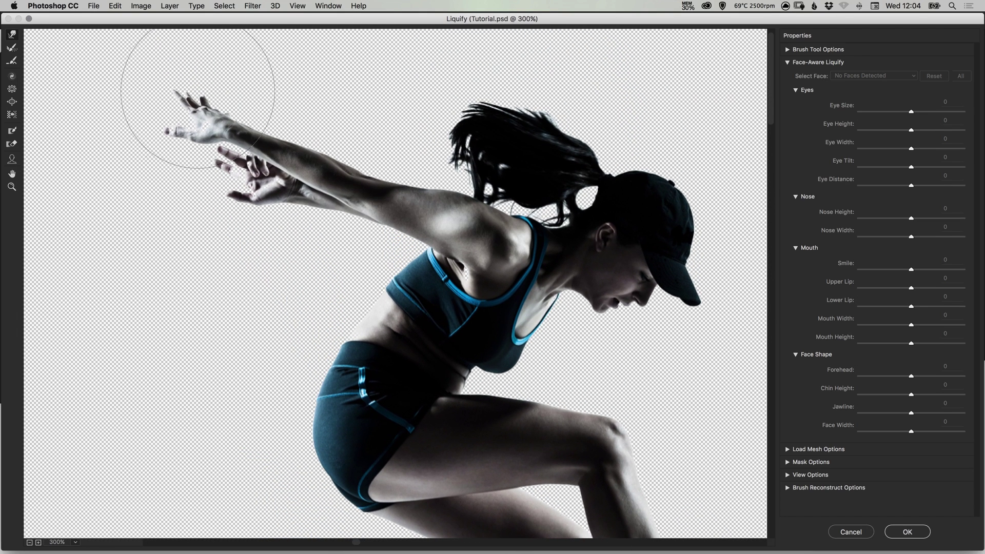
Warp the athlete's hands, arms and back outward, away from the direction of the jump.
{"action": "left_click_drag", "start_coordinate": [191, 107], "coordinate": [143, 90]}
{"action": "left_click_drag", "start_coordinate": [226, 186], "coordinate": [208, 176]}
{"action": "left_click_drag", "start_coordinate": [367, 248], "coordinate": [354, 216]}
{"action": "mouse_move", "coordinate": [413, 257]}
{"action": "left_mouse_down"}
{"action": "mouse_move", "coordinate": [368, 217]}
{"action": "mouse_move", "coordinate": [370, 279]}
{"action": "mouse_move", "coordinate": [336, 259]}
{"action": "mouse_move", "coordinate": [344, 291]}
{"action": "mouse_move", "coordinate": [319, 291]}
{"action": "mouse_move", "coordinate": [324, 326]}
{"action": "mouse_move", "coordinate": [310, 315]}
{"action": "mouse_move", "coordinate": [318, 334]}
{"action": "mouse_move", "coordinate": [298, 336]}
{"action": "mouse_move", "coordinate": [306, 372]}
{"action": "mouse_move", "coordinate": [292, 374]}
{"action": "mouse_move", "coordinate": [299, 402]}
{"action": "mouse_move", "coordinate": [272, 383]}
{"action": "mouse_move", "coordinate": [301, 408]}
{"action": "mouse_move", "coordinate": [268, 395]}
{"action": "mouse_move", "coordinate": [316, 375]}
{"action": "mouse_move", "coordinate": [269, 361]}
{"action": "mouse_move", "coordinate": [309, 336]}
{"action": "mouse_move", "coordinate": [300, 319]}
{"action": "mouse_move", "coordinate": [342, 299]}
{"action": "mouse_move", "coordinate": [377, 240]}
{"action": "left_mouse_up"}
Warp the heel of the rear shoe up and backward, adjusting the brush size.
{"action": "scroll", "coordinate": [455, 281], "scroll_direction": "down", "scroll_amount": 8}
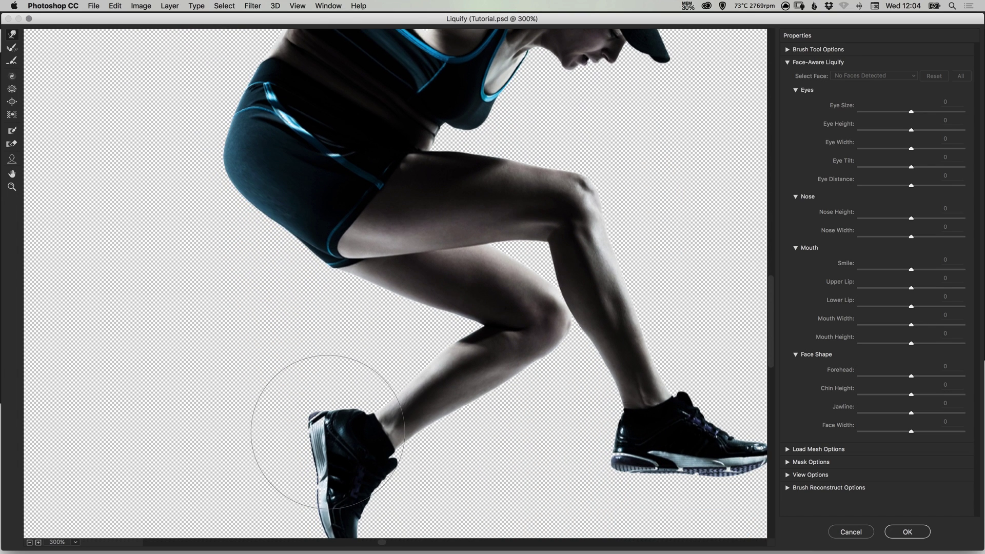
{"action": "key", "text": "bracketleft"}
{"action": "key", "text": "bracketleft"}
{"action": "key", "text": "bracketleft"}
{"action": "left_click_drag", "start_coordinate": [328, 426], "coordinate": [318, 416]}
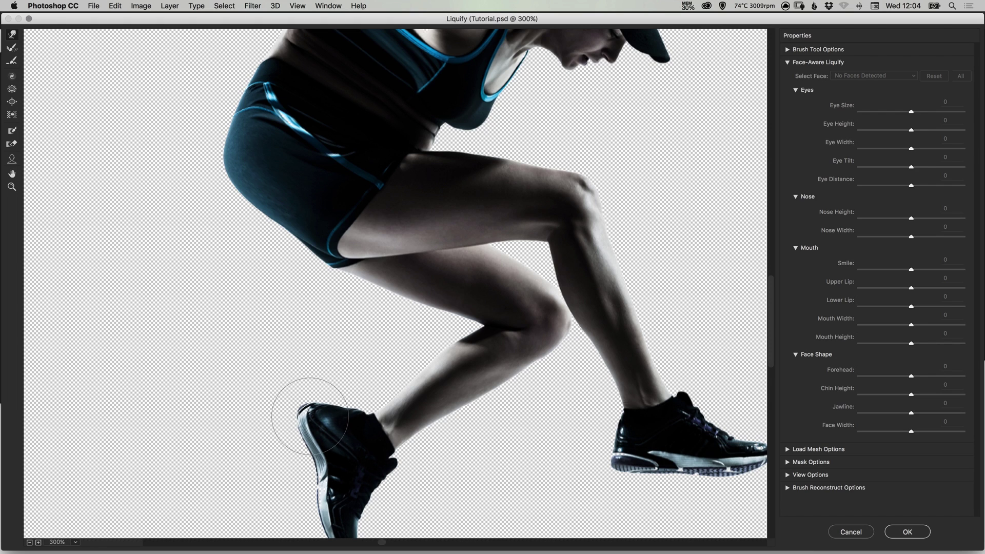
{"action": "key", "text": "bracketright"}
{"action": "key", "text": "bracketright"}
{"action": "key", "text": "bracketleft"}
{"action": "key", "text": "bracketleft"}
{"action": "key", "text": "bracketleft"}
{"action": "key", "text": "bracketright"}
{"action": "key", "text": "bracketright"}
{"action": "key", "text": "bracketright"}
{"action": "left_click_drag", "start_coordinate": [328, 423], "coordinate": [315, 408]}
Push the calf edge of the rear leg outward with a smaller warp brush.
{"action": "key", "text": "bracketleft"}
{"action": "key", "text": "bracketleft"}
{"action": "key", "text": "bracketleft"}
{"action": "mouse_move", "coordinate": [398, 397]}
{"action": "left_mouse_down"}
{"action": "mouse_move", "coordinate": [367, 404]}
{"action": "mouse_move", "coordinate": [431, 384]}
{"action": "mouse_move", "coordinate": [417, 369]}
{"action": "mouse_move", "coordinate": [465, 355]}
{"action": "mouse_move", "coordinate": [450, 348]}
{"action": "mouse_move", "coordinate": [475, 326]}
{"action": "left_mouse_up"}
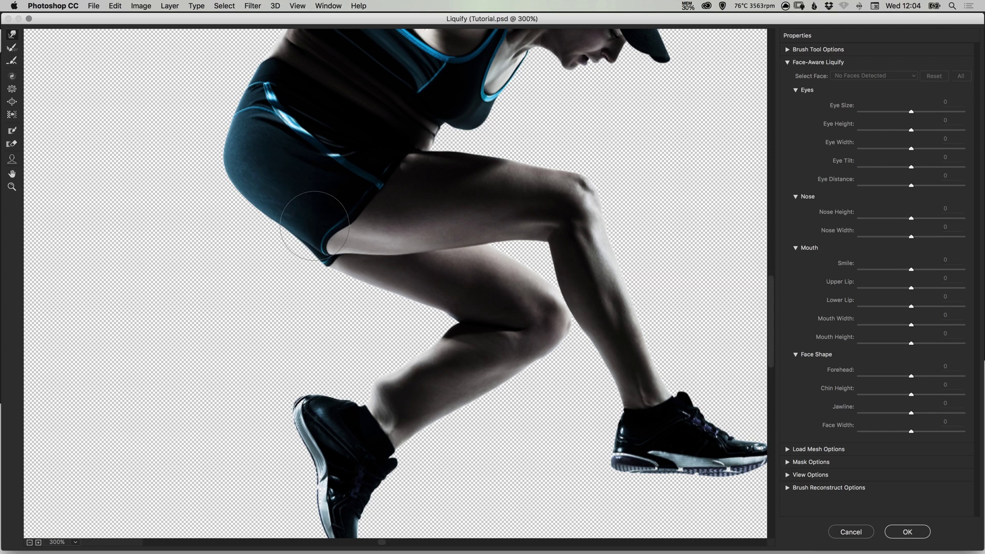
Refine the warp along the athlete's legs, torso and arms, pushing the edges further outward.
{"action": "left_click_drag", "start_coordinate": [534, 202], "coordinate": [548, 256]}
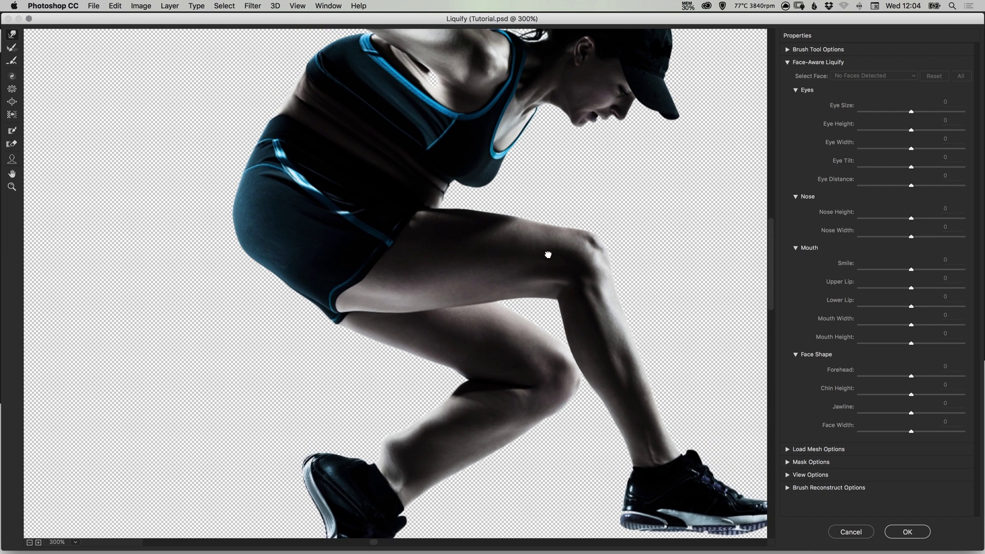
{"action": "left_click_drag", "start_coordinate": [468, 263], "coordinate": [486, 180]}
{"action": "mouse_move", "coordinate": [340, 402]}
{"action": "left_mouse_down"}
{"action": "mouse_move", "coordinate": [327, 387]}
{"action": "mouse_move", "coordinate": [390, 379]}
{"action": "left_mouse_up"}
{"action": "left_click_drag", "start_coordinate": [399, 249], "coordinate": [445, 462]}
{"action": "left_click_drag", "start_coordinate": [368, 259], "coordinate": [364, 253]}
{"action": "left_click_drag", "start_coordinate": [419, 217], "coordinate": [400, 265]}
{"action": "mouse_move", "coordinate": [492, 149]}
{"action": "left_mouse_down"}
{"action": "mouse_move", "coordinate": [510, 134]}
{"action": "mouse_move", "coordinate": [505, 105]}
{"action": "mouse_move", "coordinate": [492, 134]}
{"action": "mouse_move", "coordinate": [515, 164]}
{"action": "left_mouse_up"}
{"action": "mouse_move", "coordinate": [411, 200]}
{"action": "left_mouse_down"}
{"action": "mouse_move", "coordinate": [385, 164]}
{"action": "mouse_move", "coordinate": [354, 155]}
{"action": "left_mouse_up"}
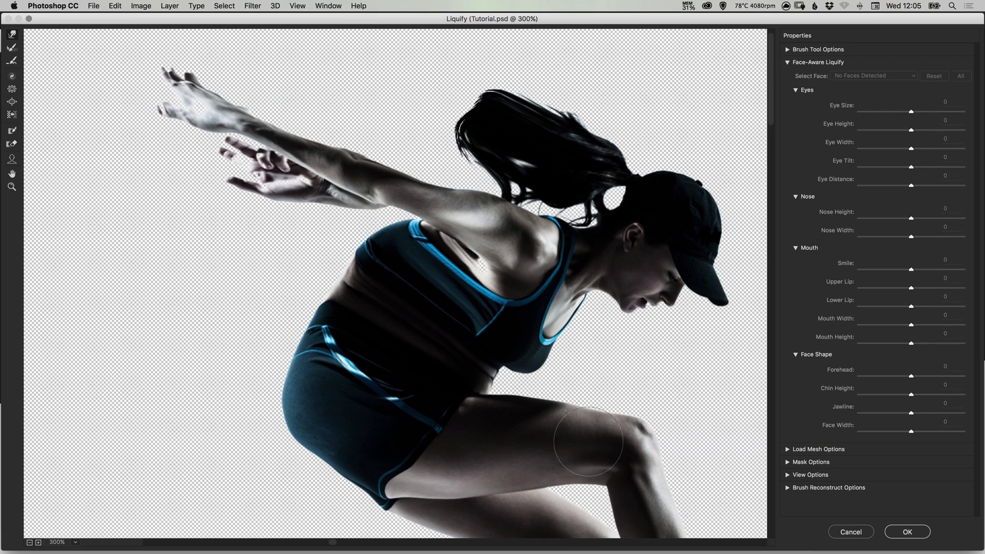
Bulge the top of the front thigh, stretch the fingers of both hands outward, and apply the Liquify distortion.
{"action": "mouse_move", "coordinate": [588, 441]}
{"action": "left_mouse_down"}
{"action": "mouse_move", "coordinate": [595, 411]}
{"action": "mouse_move", "coordinate": [506, 395]}
{"action": "mouse_move", "coordinate": [490, 383]}
{"action": "left_mouse_up"}
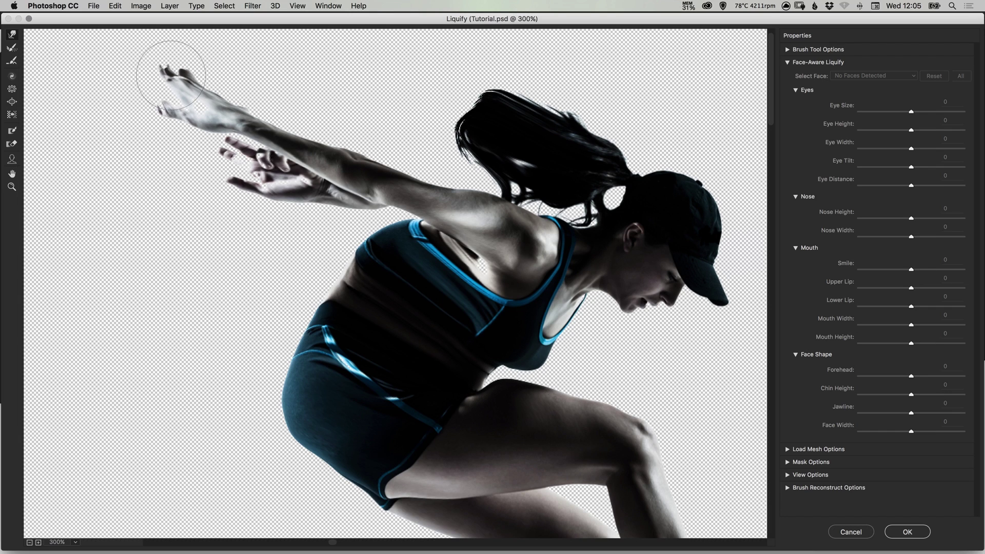
{"action": "mouse_move", "coordinate": [165, 72]}
{"action": "left_mouse_down"}
{"action": "mouse_move", "coordinate": [180, 112]}
{"action": "mouse_move", "coordinate": [140, 92]}
{"action": "mouse_move", "coordinate": [149, 72]}
{"action": "left_mouse_up"}
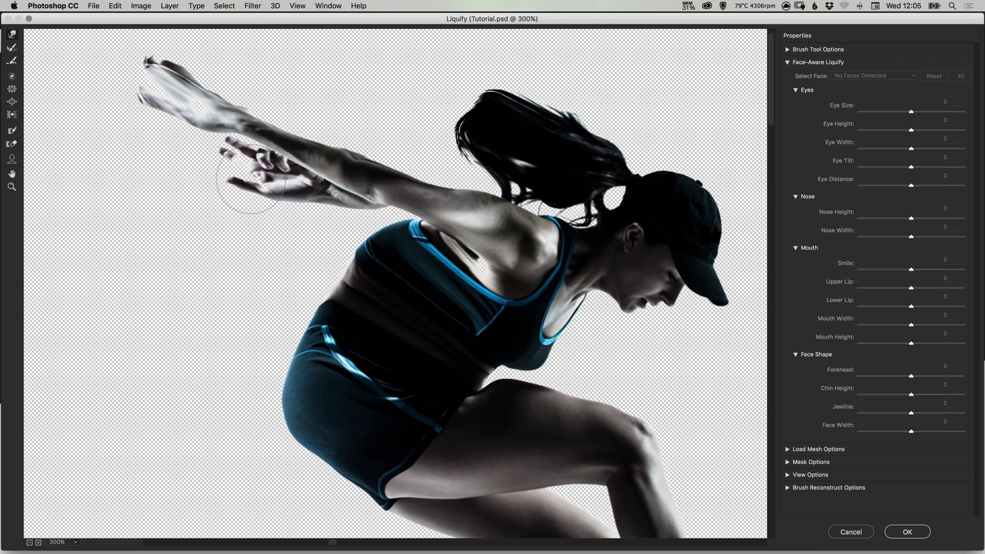
{"action": "left_click_drag", "start_coordinate": [249, 177], "coordinate": [206, 149]}
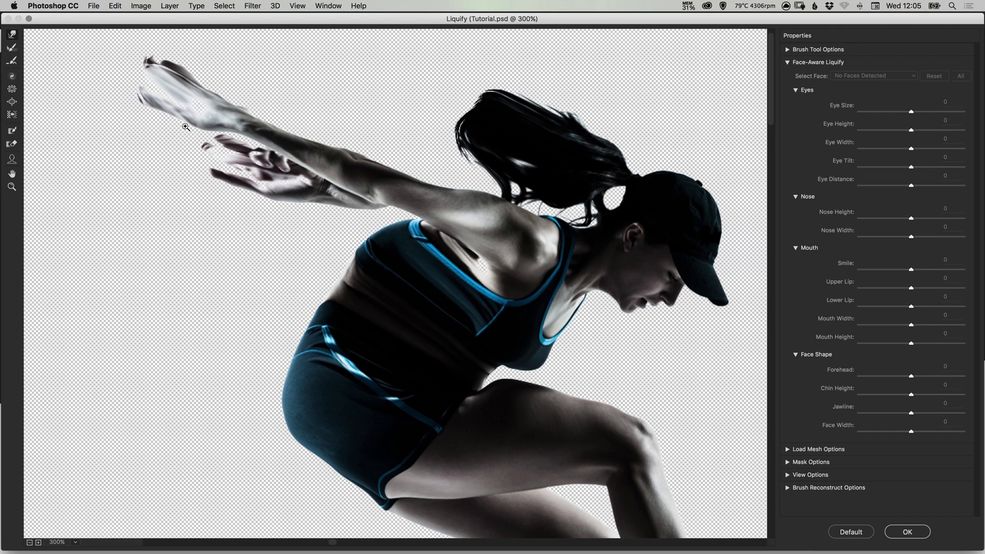
{"action": "key", "text": "super+0"}
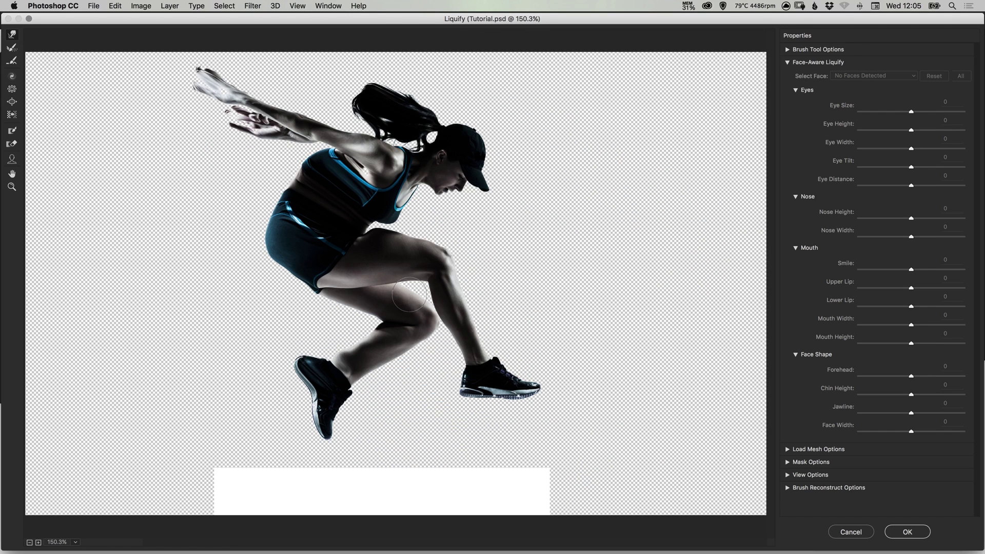
{"action": "left_click", "coordinate": [906, 532]}
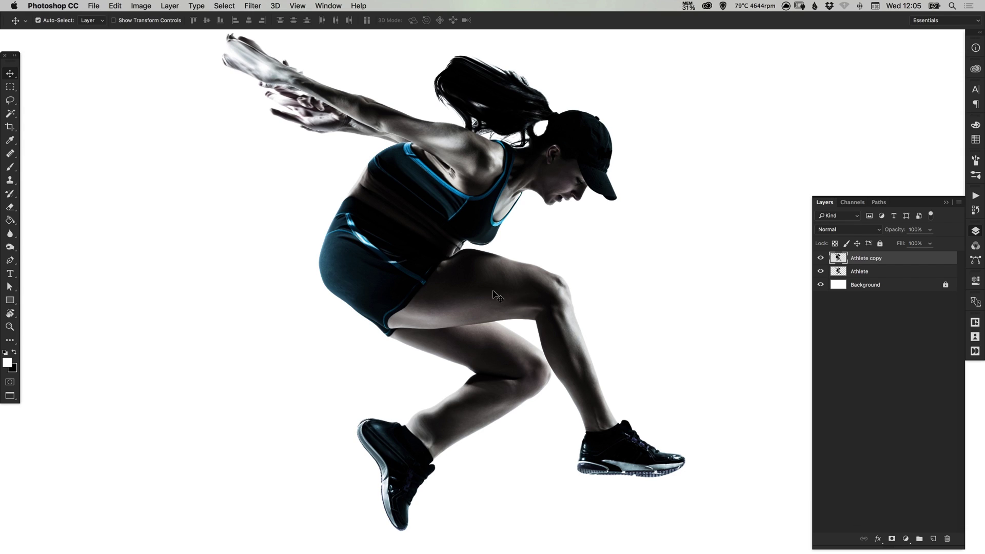
Place the liquified copy below the Athlete layer as Particles and hide it with a black layer mask.
{"action": "left_click_drag", "start_coordinate": [862, 259], "coordinate": [866, 274]}
{"action": "double_click", "coordinate": [866, 272]}
{"action": "type", "text": "P"}
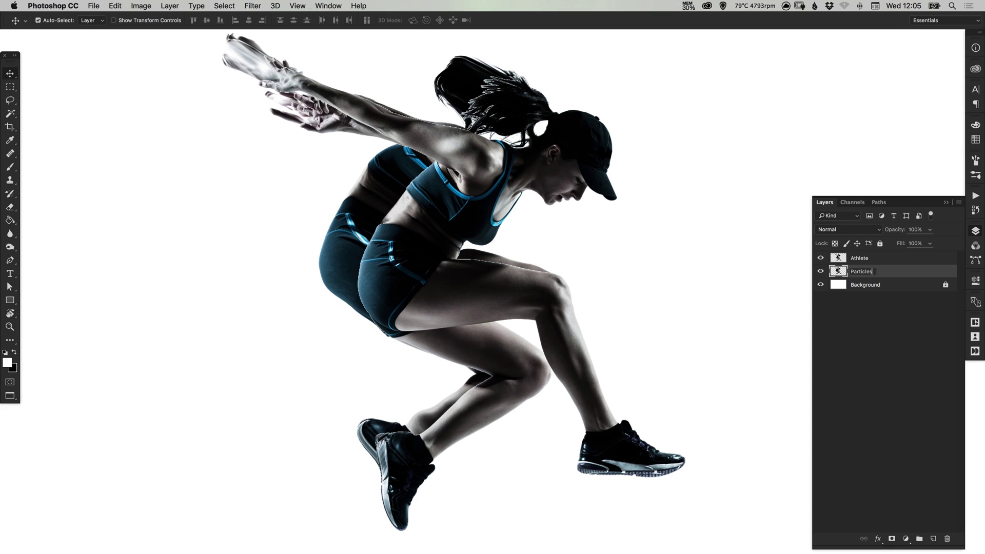
{"action": "type", "text": "articles"}
{"action": "key", "text": "Return"}
{"action": "left_click", "coordinate": [891, 540], "text": "alt"}
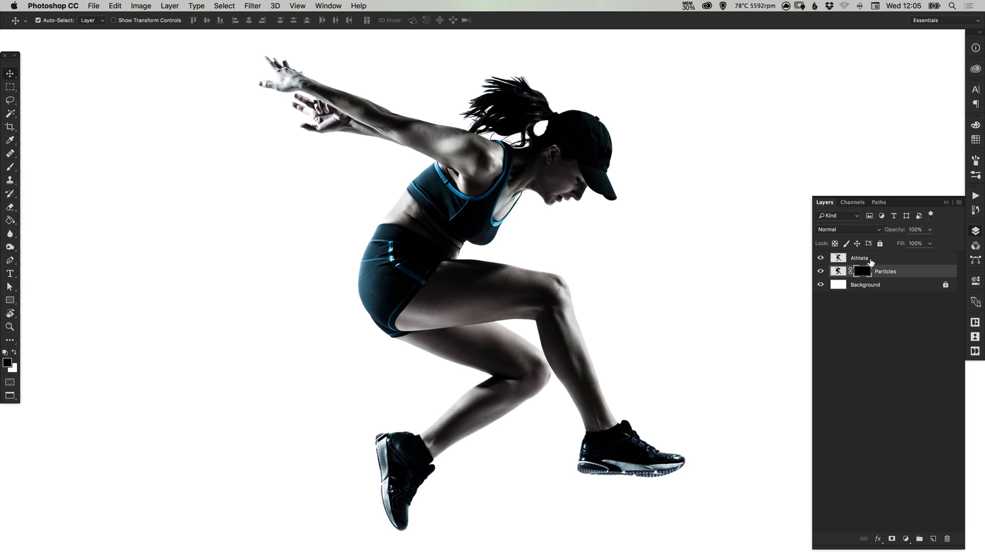
Add a new empty layer above the Athlete layer.
{"action": "left_click", "coordinate": [865, 259]}
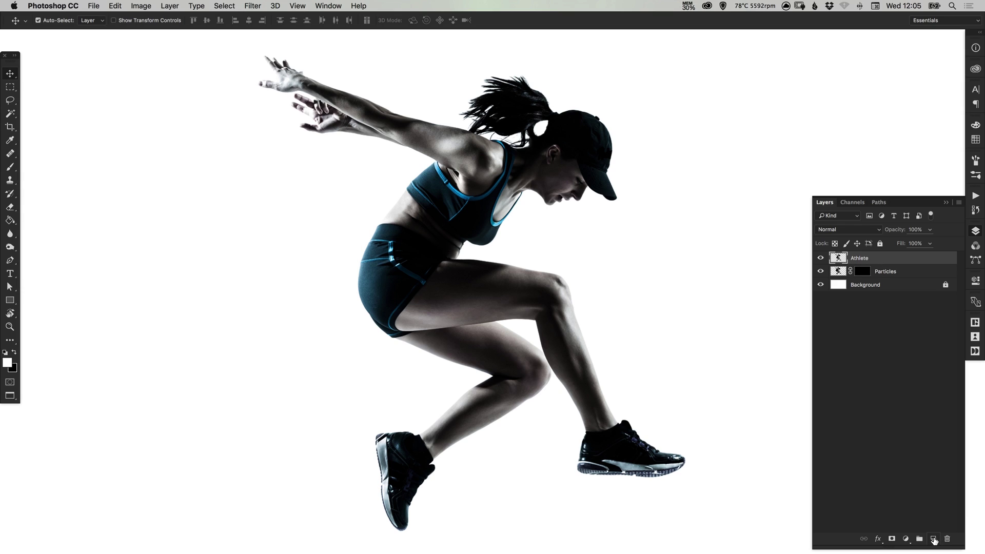
{"action": "left_click", "coordinate": [933, 540]}
{"action": "key", "text": "z"}
{"action": "left_click", "coordinate": [270, 227]}
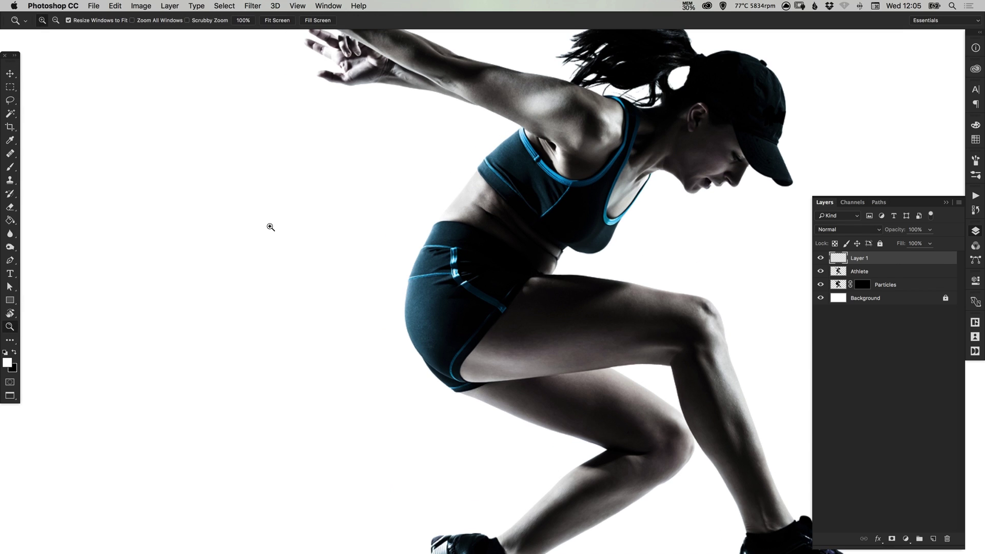
{"action": "left_click_drag", "start_coordinate": [270, 227], "coordinate": [305, 257]}
{"action": "left_click", "coordinate": [291, 246]}
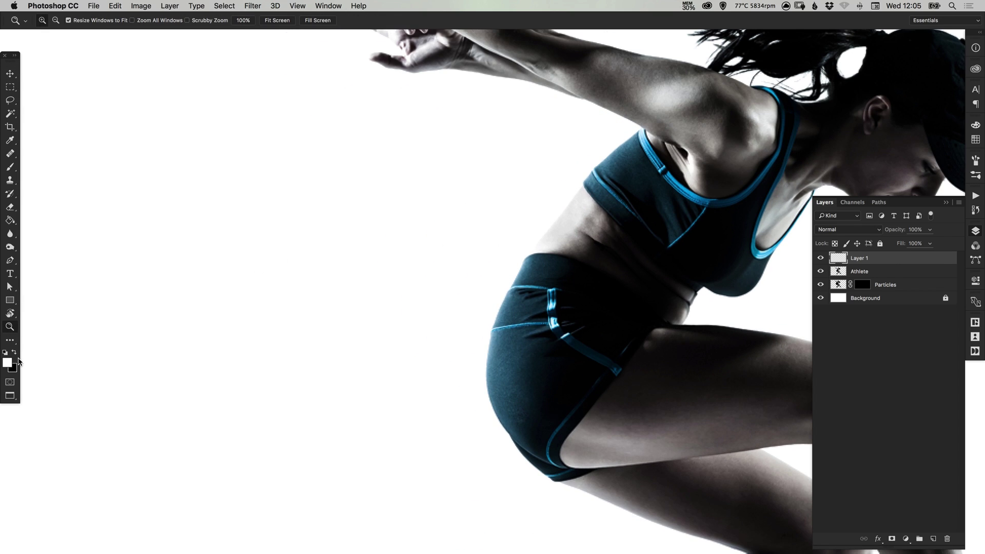
Create a black 60 x 60 px square and position it in the empty white area behind the athlete.
{"action": "key", "text": "d"}
{"action": "left_click", "coordinate": [10, 302]}
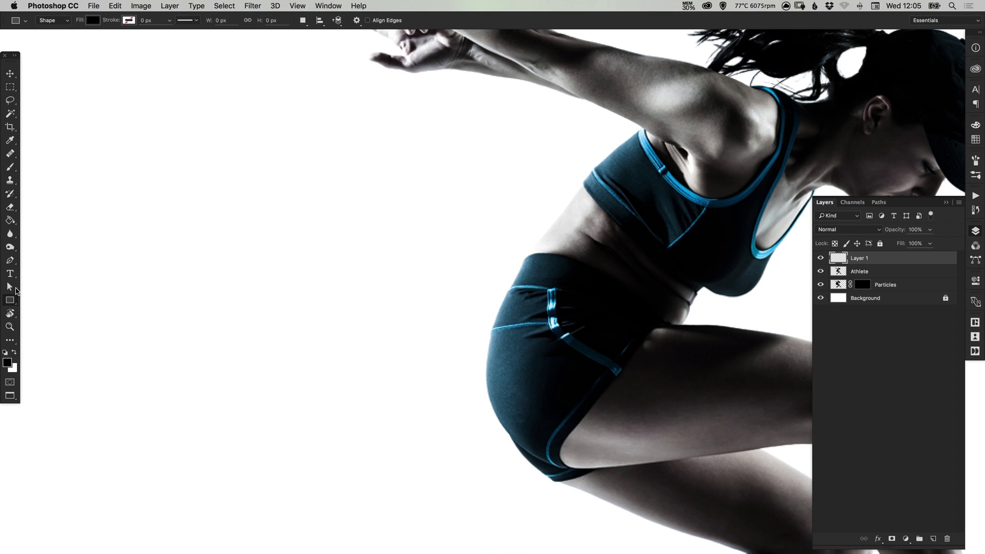
{"action": "left_click", "coordinate": [280, 219]}
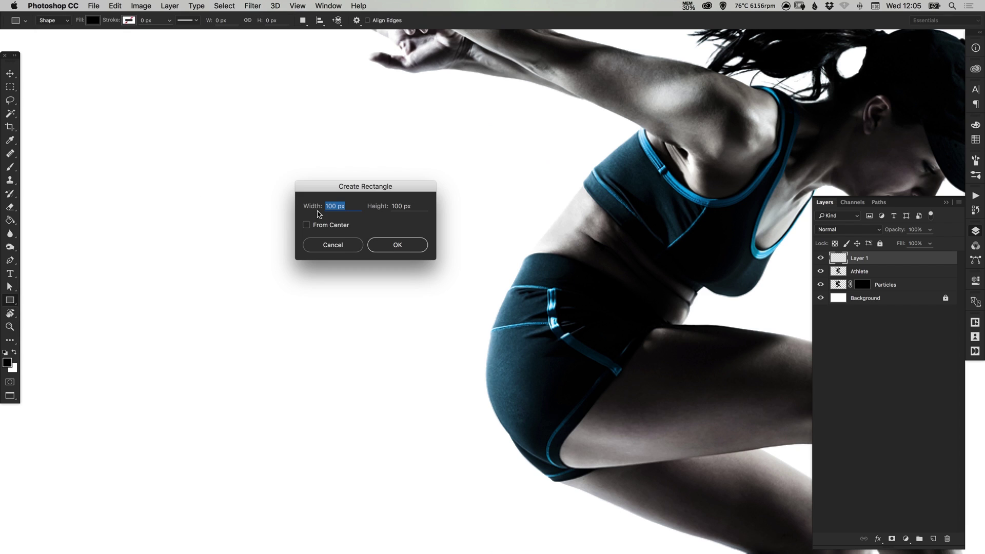
{"action": "type", "text": "60"}
{"action": "key", "text": "Tab"}
{"action": "type", "text": "6"}
{"action": "key", "text": "Return"}
{"action": "key", "text": "v"}
{"action": "left_click_drag", "start_coordinate": [310, 249], "coordinate": [317, 255]}
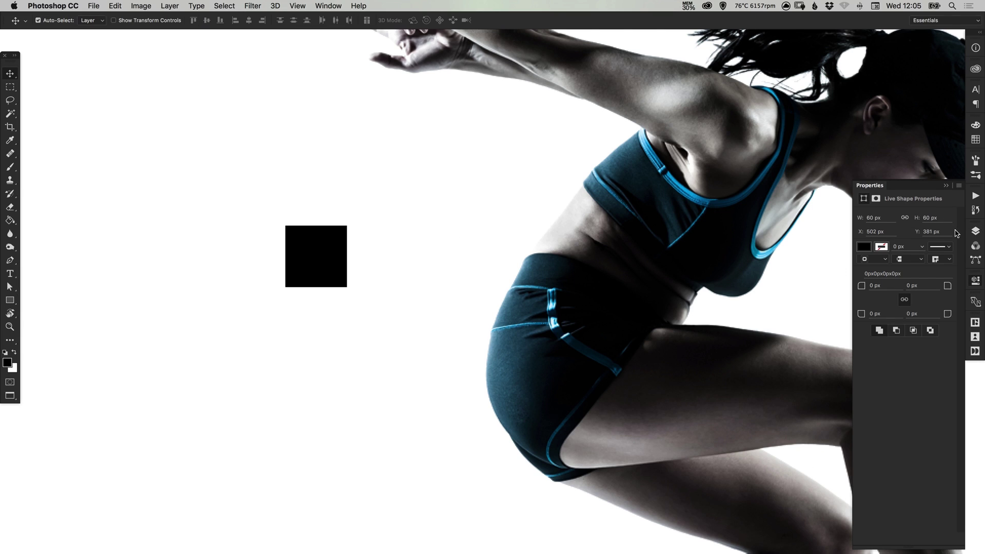
Load the outline of the black square's layer as a selection.
{"action": "left_click", "coordinate": [976, 231]}
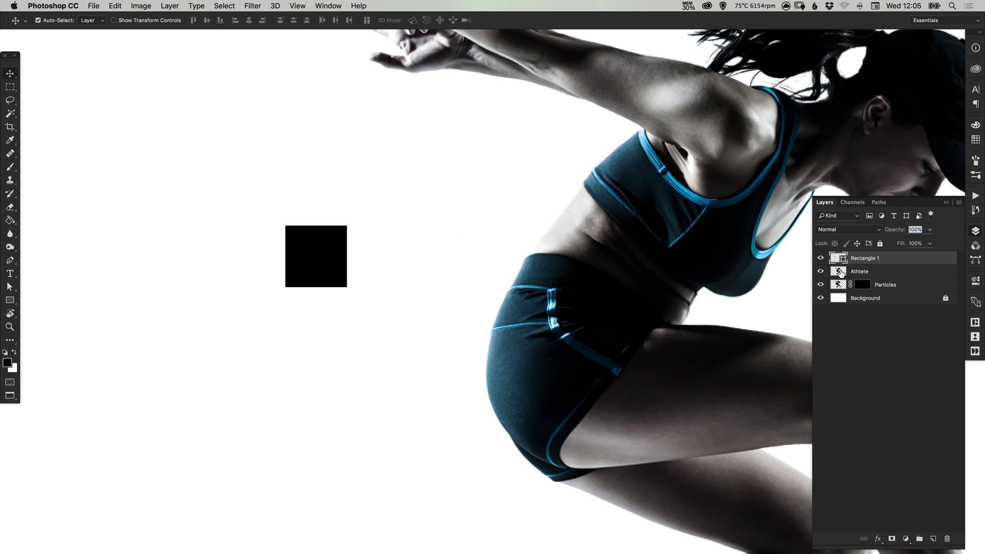
{"action": "key", "text": "super"}
{"action": "left_click", "coordinate": [839, 262], "text": "super"}
{"action": "key", "text": "z"}
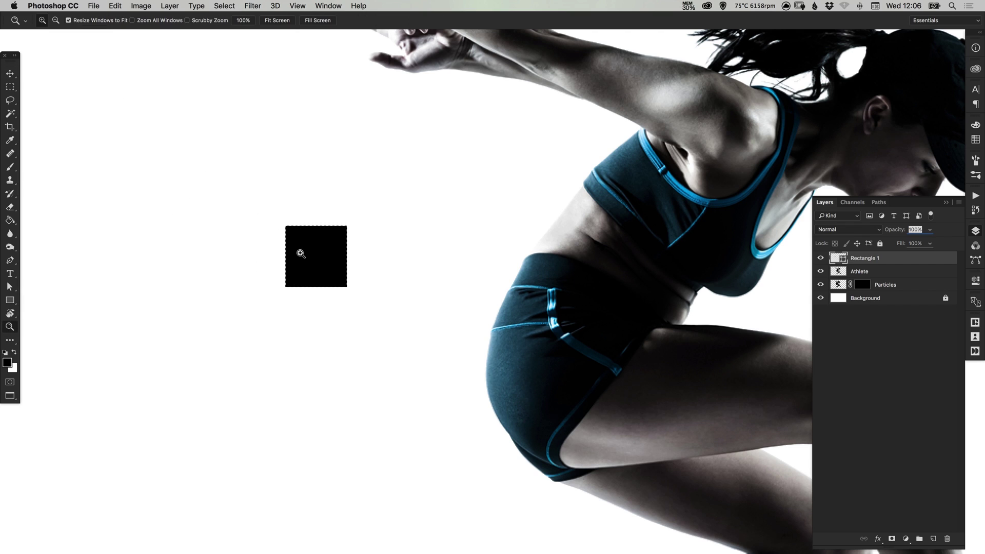
Define a brush preset named Square from the selected black square.
{"action": "left_click", "coordinate": [300, 254]}
{"action": "key", "text": "v"}
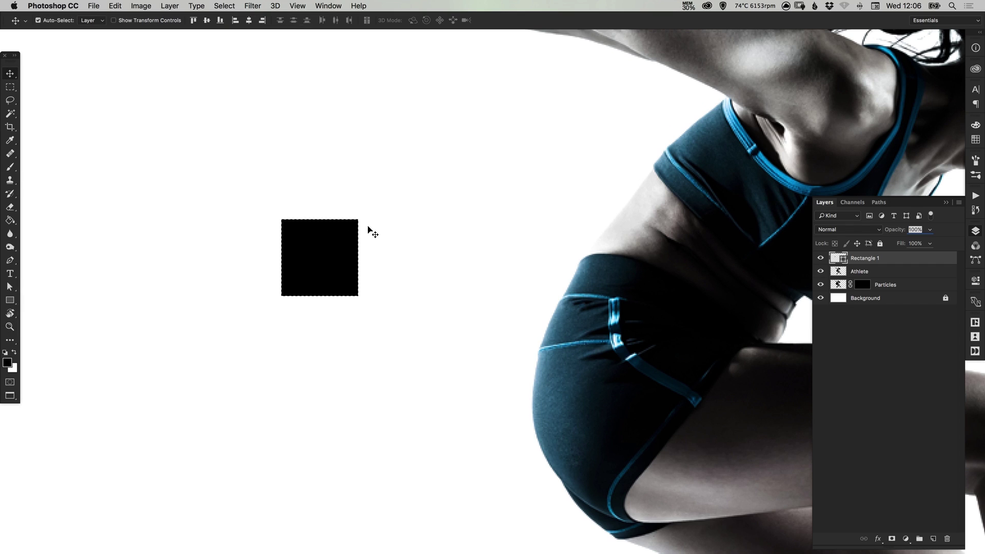
{"action": "left_click", "coordinate": [115, 6]}
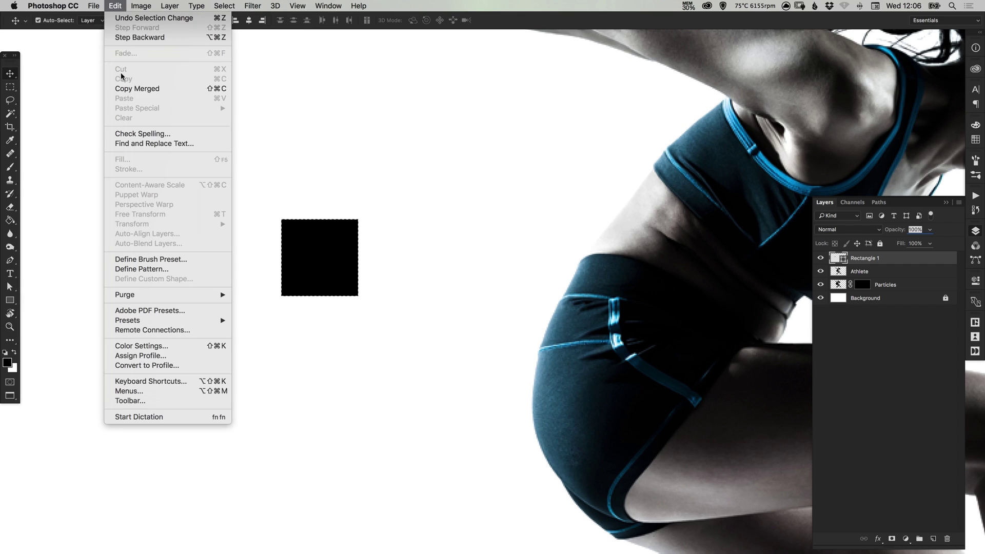
{"action": "left_click", "coordinate": [170, 259]}
{"action": "type", "text": "So"}
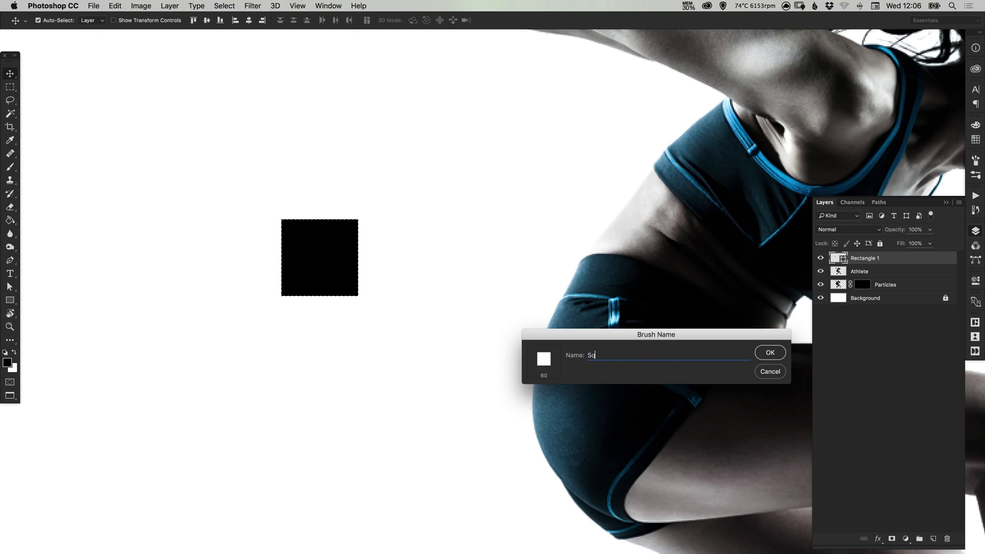
{"action": "type", "text": "uare"}
{"action": "key", "text": "Return"}
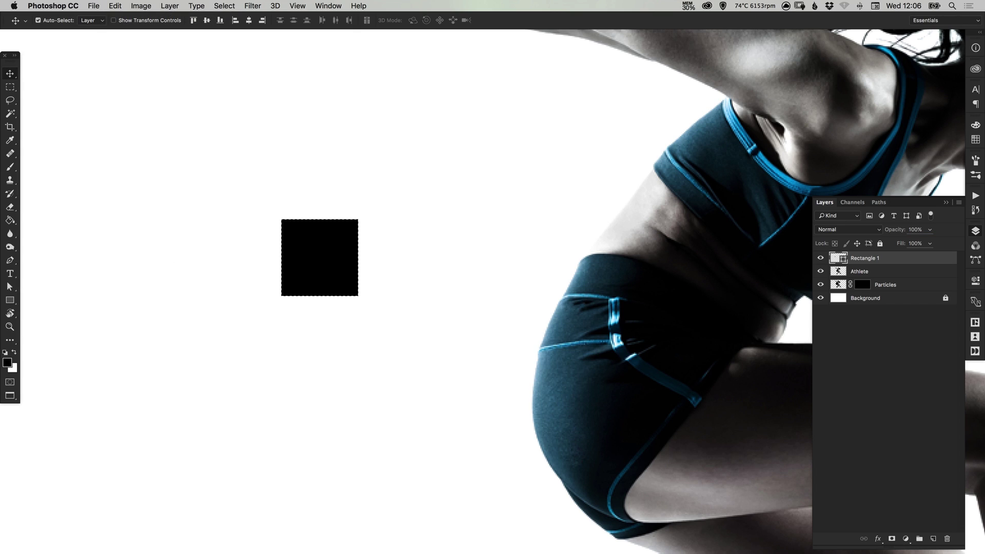
Clear the selection and replace the black square's layer with a new empty layer above Athlete.
{"action": "key", "text": "super+d"}
{"action": "left_click", "coordinate": [946, 539]}
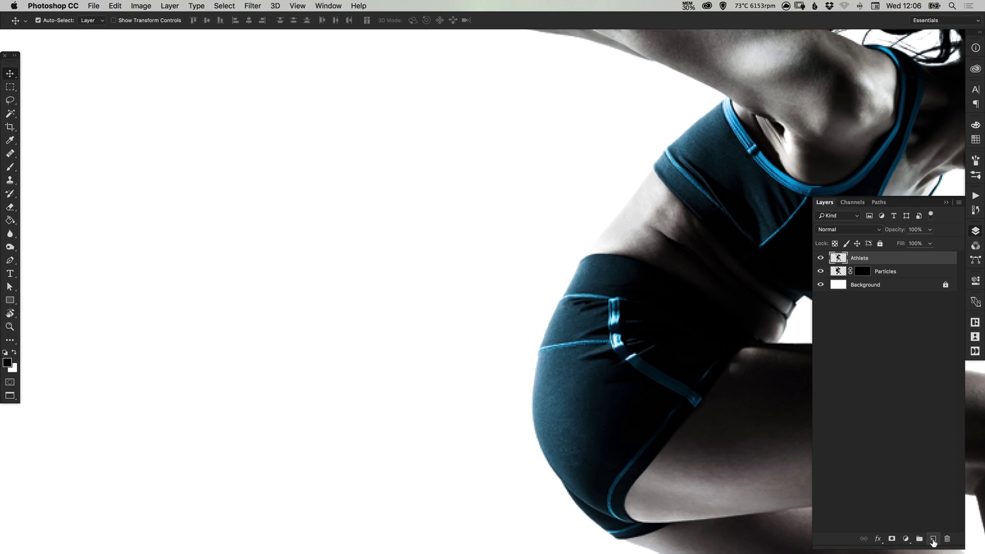
{"action": "left_click", "coordinate": [932, 539]}
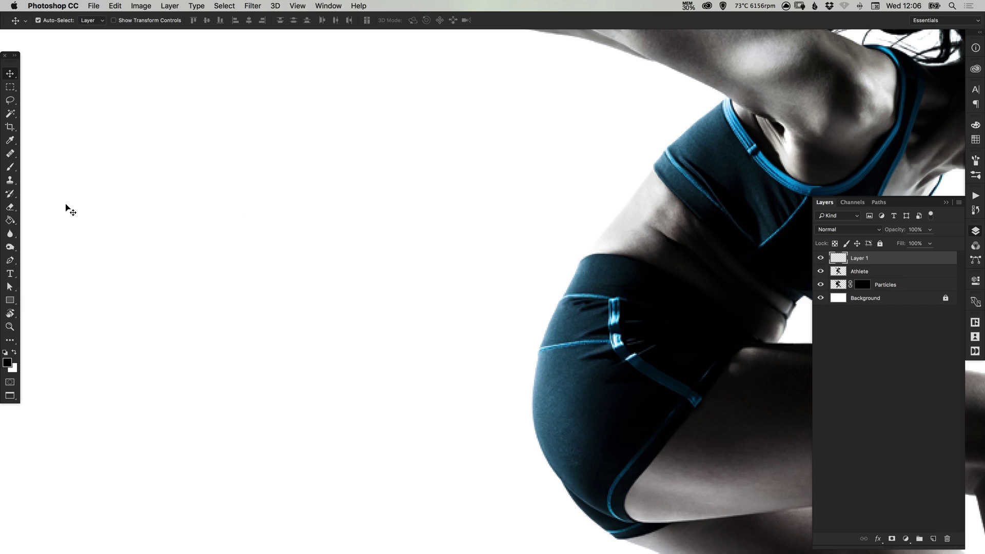
Choose the 60 px Square tip for the Brush tool and set its flow to 100%.
{"action": "left_click", "coordinate": [10, 167]}
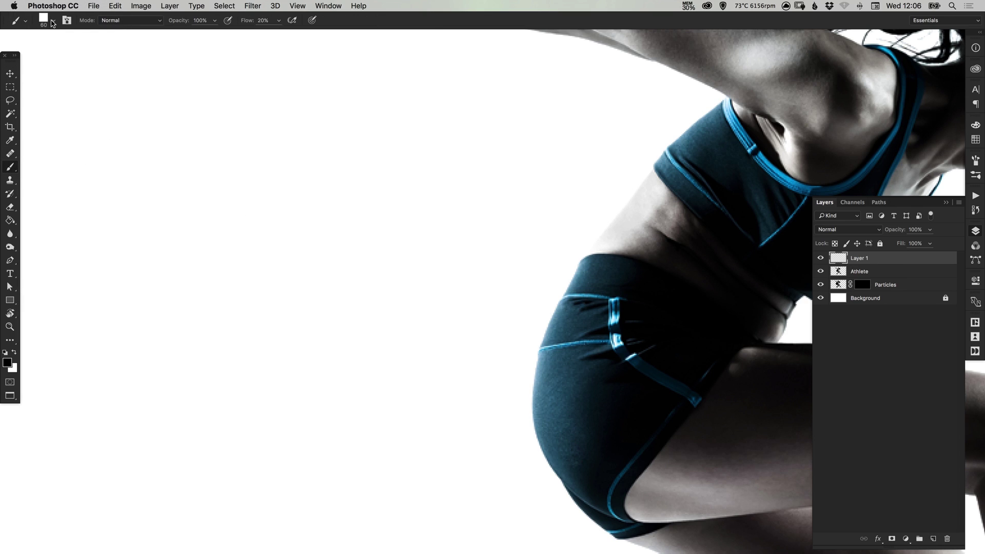
{"action": "right_click", "coordinate": [279, 297]}
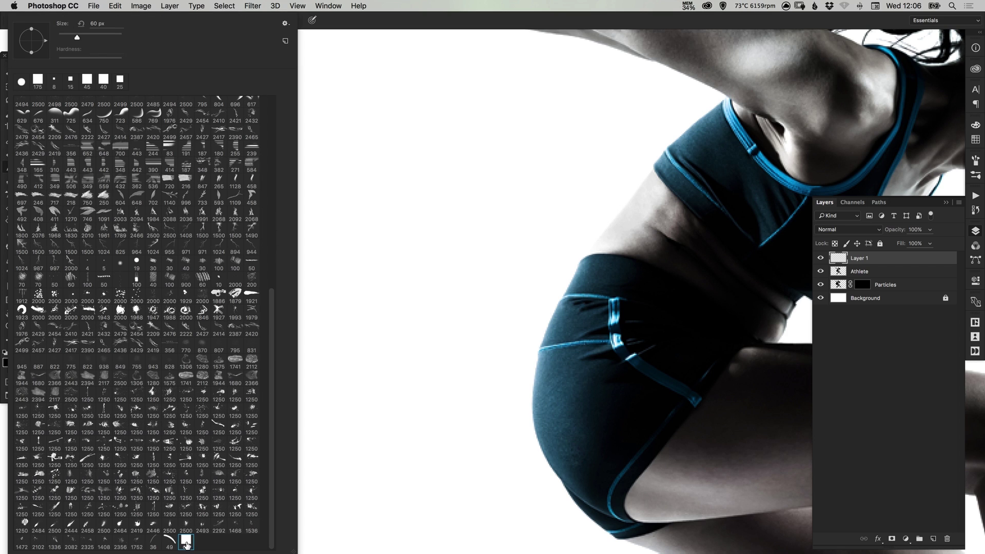
{"action": "left_click", "coordinate": [388, 255]}
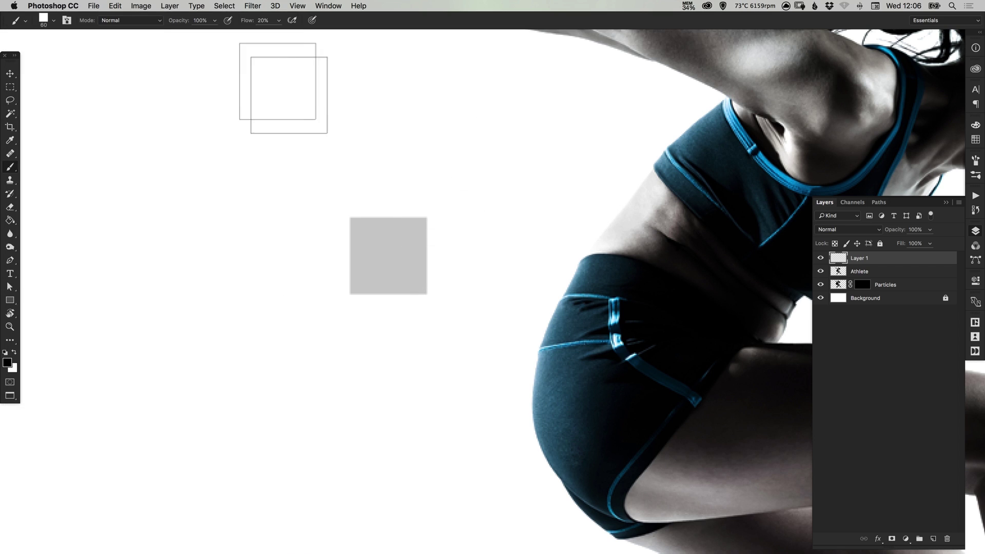
{"action": "key", "text": "super+z"}
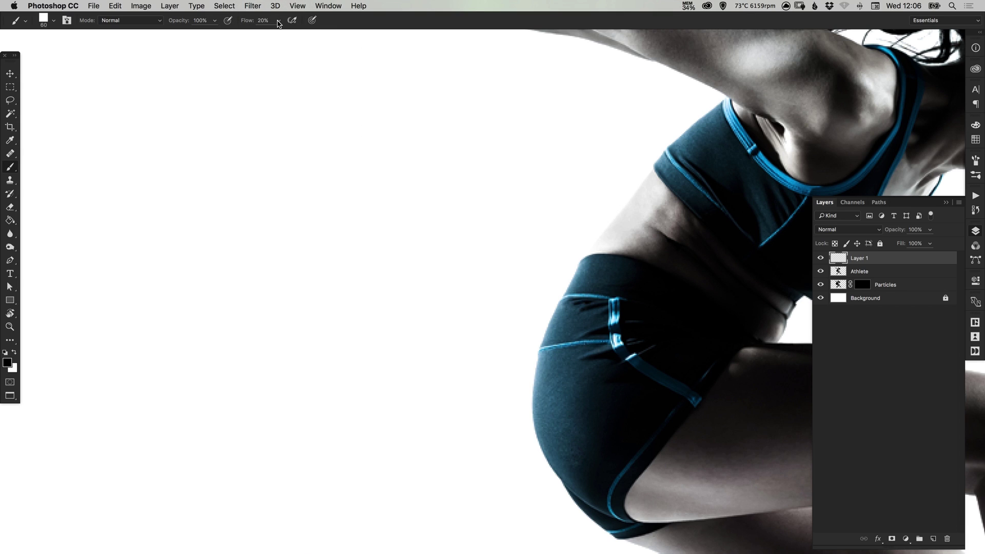
{"action": "left_click", "coordinate": [279, 21]}
{"action": "left_click_drag", "start_coordinate": [285, 35], "coordinate": [319, 33]}
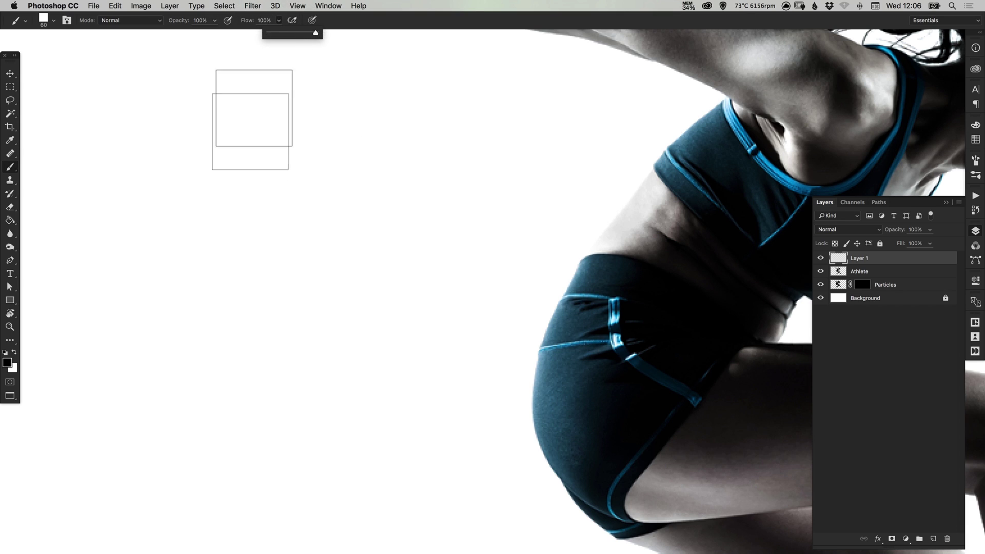
Try a stamp and freehand strokes with the square brush in the empty white area, undoing them.
{"action": "left_click", "coordinate": [193, 195]}
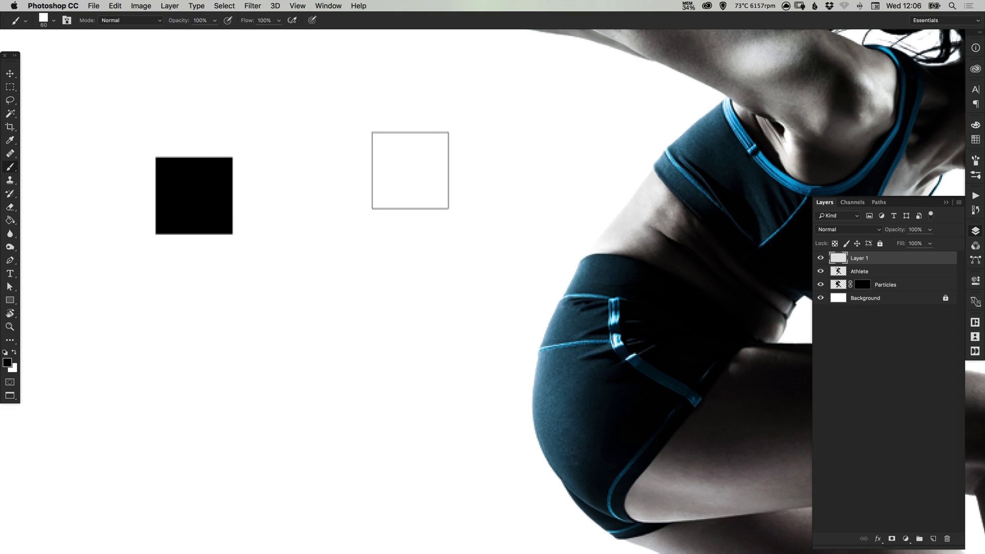
{"action": "key", "text": "super+z"}
{"action": "mouse_move", "coordinate": [194, 149]}
{"action": "left_mouse_down"}
{"action": "mouse_move", "coordinate": [278, 166]}
{"action": "mouse_move", "coordinate": [352, 263]}
{"action": "mouse_move", "coordinate": [175, 269]}
{"action": "mouse_move", "coordinate": [302, 229]}
{"action": "left_mouse_up"}
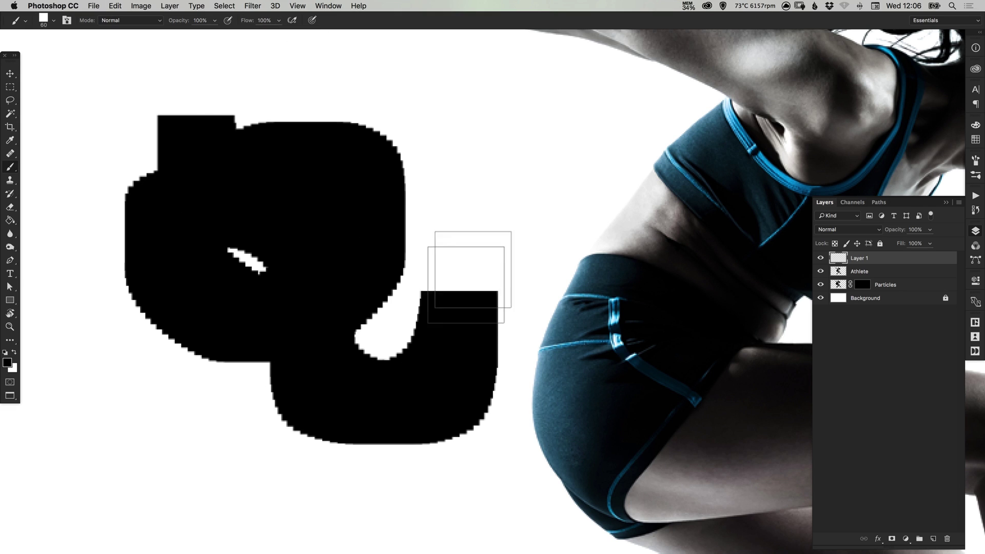
{"action": "mouse_move", "coordinate": [480, 257]}
{"action": "left_mouse_down"}
{"action": "mouse_move", "coordinate": [515, 177]}
{"action": "mouse_move", "coordinate": [393, 199]}
{"action": "mouse_move", "coordinate": [412, 108]}
{"action": "mouse_move", "coordinate": [390, 153]}
{"action": "left_mouse_up"}
{"action": "key", "text": "super+z"}
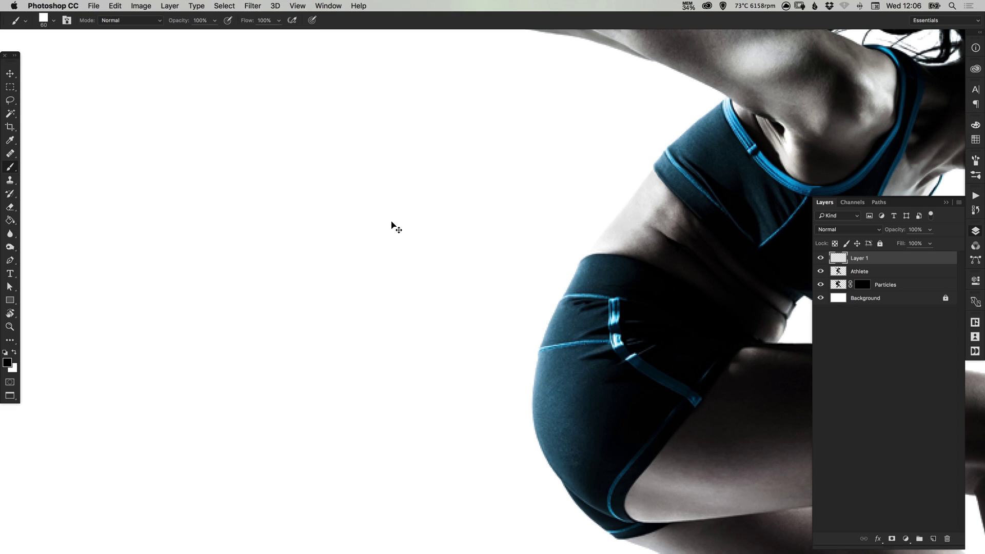
Enable Shape Dynamics and Scattering for the square brush, with scatter set to 1000%.
{"action": "key", "text": "super+0"}
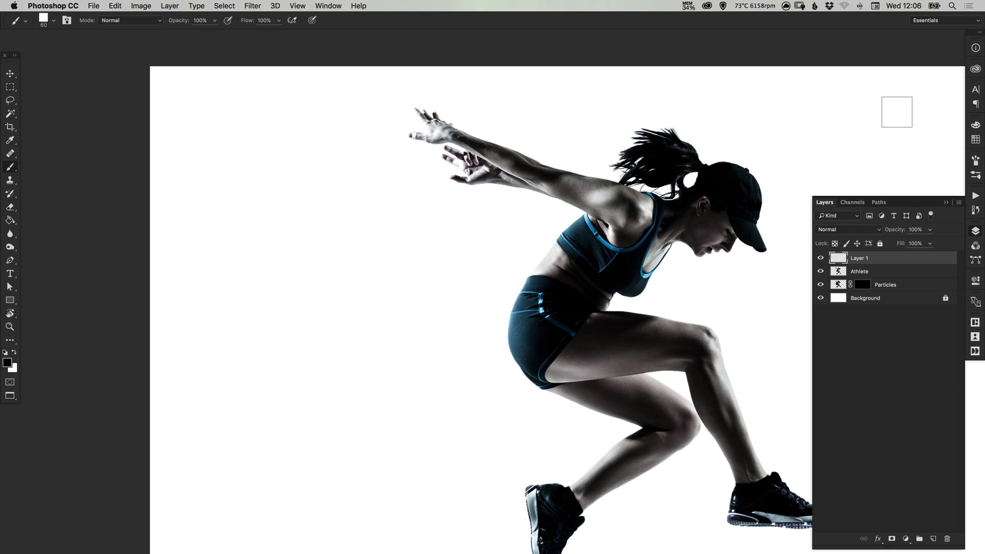
{"action": "left_click", "coordinate": [976, 161]}
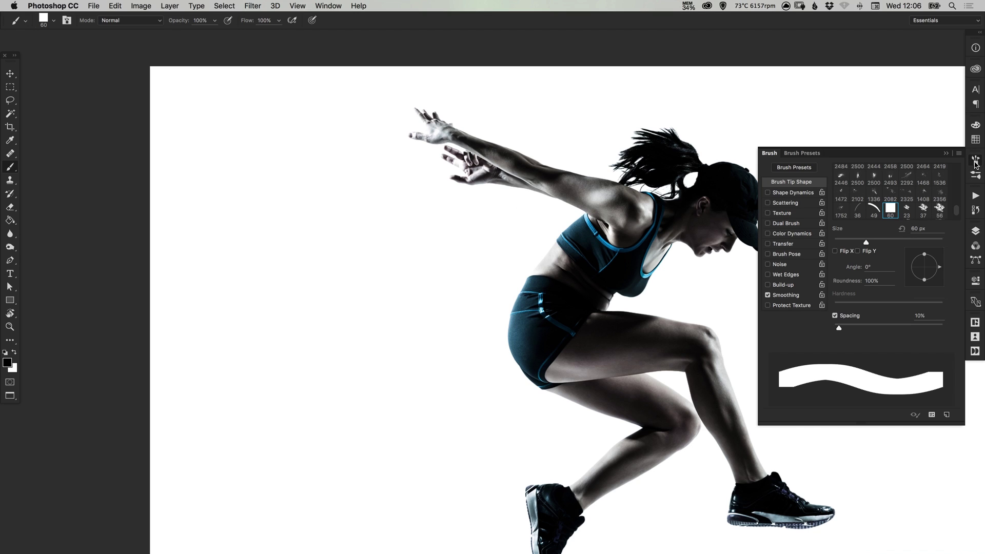
{"action": "left_click", "coordinate": [794, 194]}
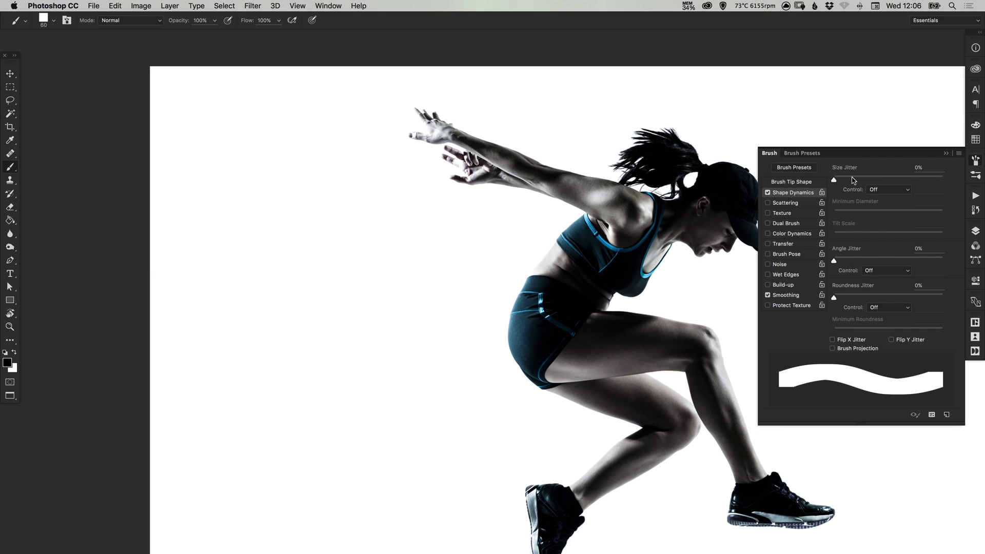
{"action": "mouse_move", "coordinate": [849, 260]}
{"action": "left_mouse_down"}
{"action": "mouse_move", "coordinate": [906, 259]}
{"action": "mouse_move", "coordinate": [833, 258]}
{"action": "left_mouse_up"}
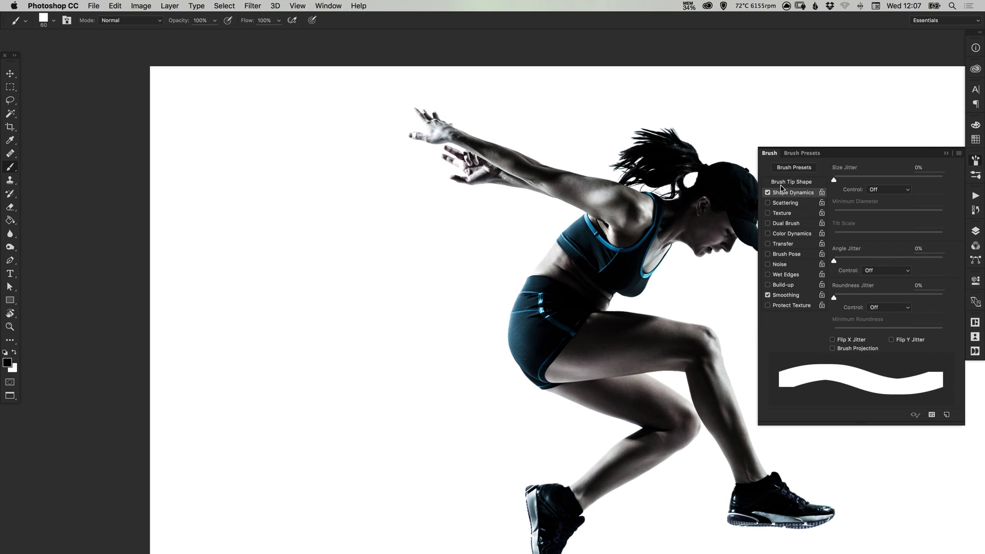
{"action": "left_click", "coordinate": [786, 204]}
{"action": "mouse_move", "coordinate": [847, 181]}
{"action": "left_mouse_down"}
{"action": "mouse_move", "coordinate": [871, 181]}
{"action": "mouse_move", "coordinate": [830, 180]}
{"action": "mouse_move", "coordinate": [958, 180]}
{"action": "mouse_move", "coordinate": [928, 179]}
{"action": "mouse_move", "coordinate": [947, 176]}
{"action": "left_mouse_up"}
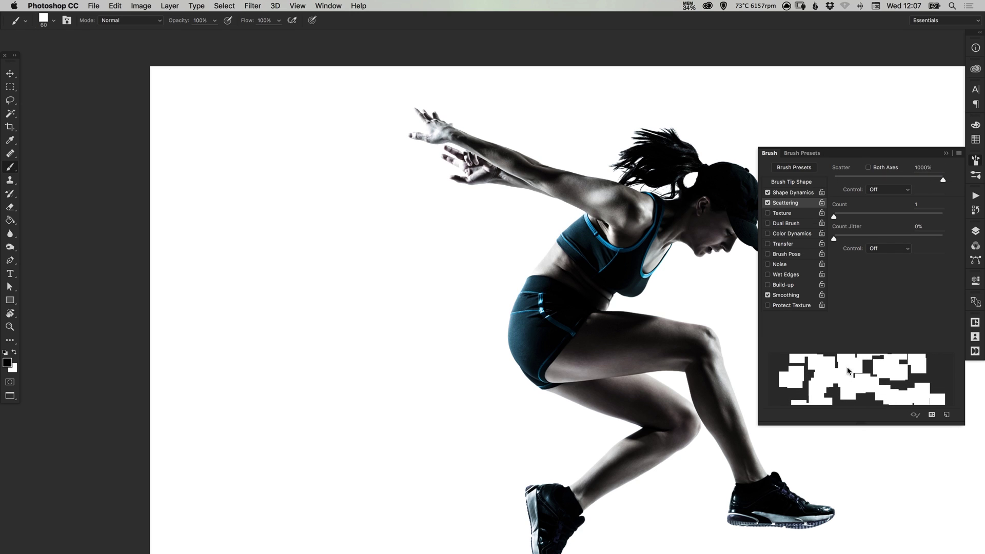
{"action": "left_click", "coordinate": [888, 189]}
{"action": "left_click", "coordinate": [888, 187]}
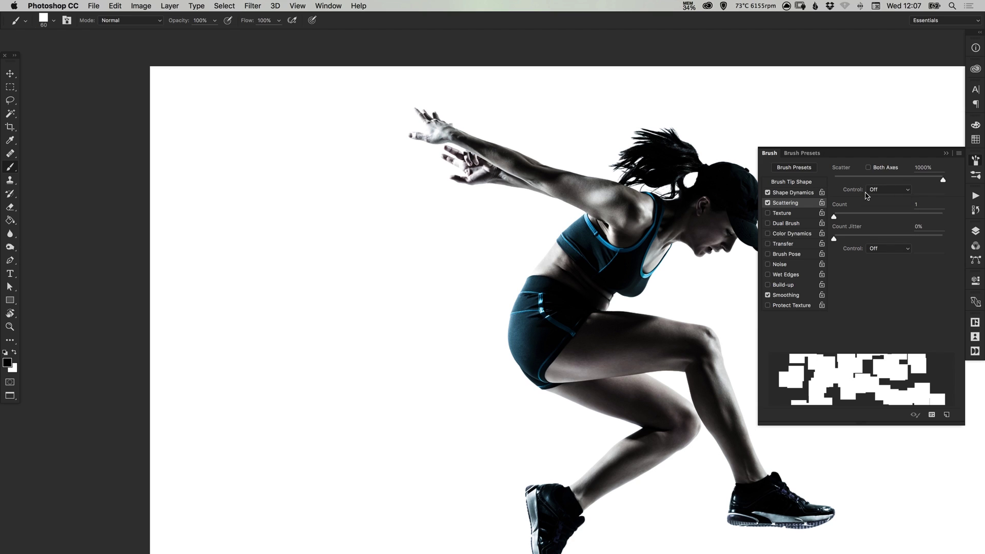
Set the square brush's size jitter to 50% and its minimum diameter to 0%.
{"action": "left_click", "coordinate": [791, 192]}
{"action": "mouse_move", "coordinate": [856, 181]}
{"action": "left_mouse_down"}
{"action": "mouse_move", "coordinate": [927, 179]}
{"action": "mouse_move", "coordinate": [857, 177]}
{"action": "mouse_move", "coordinate": [899, 177]}
{"action": "mouse_move", "coordinate": [888, 176]}
{"action": "left_mouse_up"}
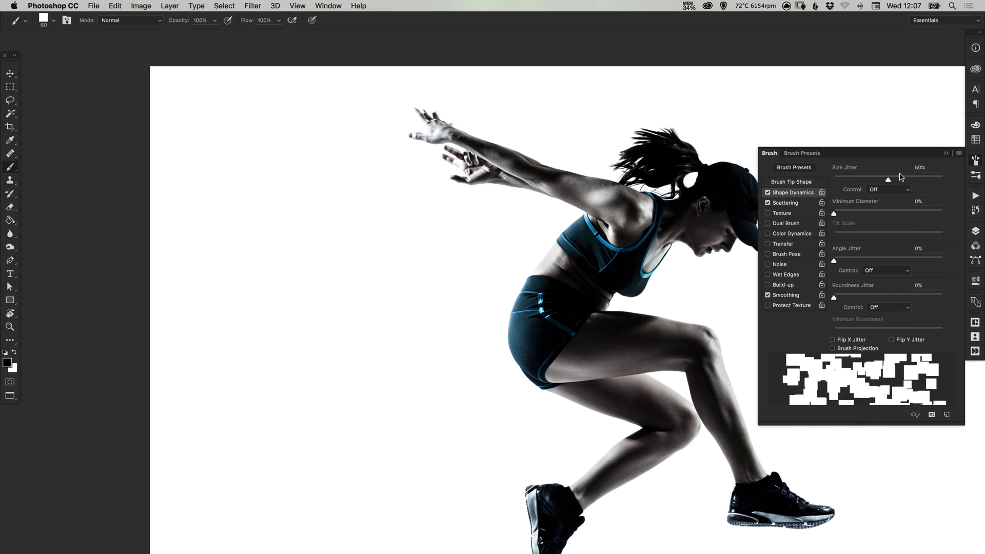
{"action": "left_click_drag", "start_coordinate": [859, 212], "coordinate": [803, 207]}
Set the brush's angle jitter control to Direction and turn on Brush Projection.
{"action": "left_click", "coordinate": [877, 270]}
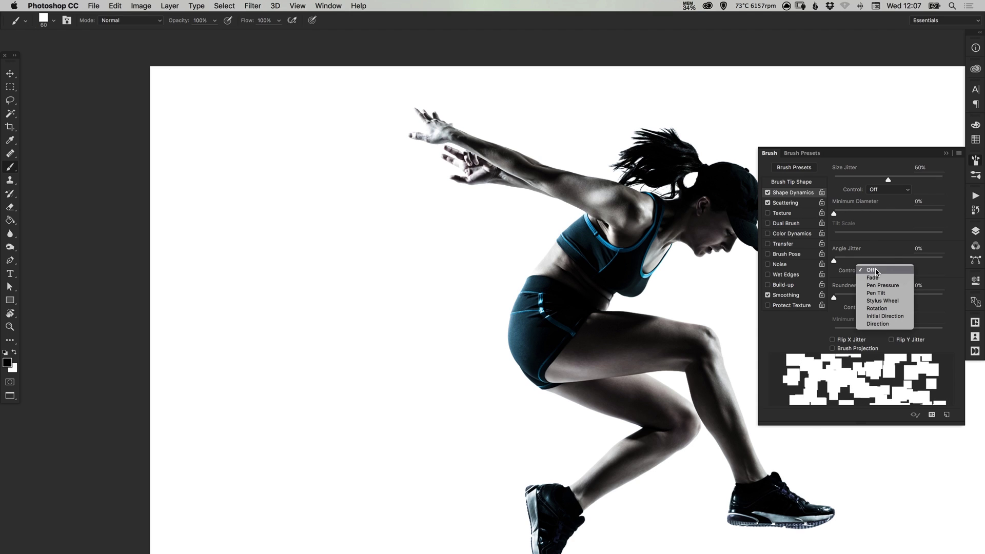
{"action": "left_click", "coordinate": [869, 270]}
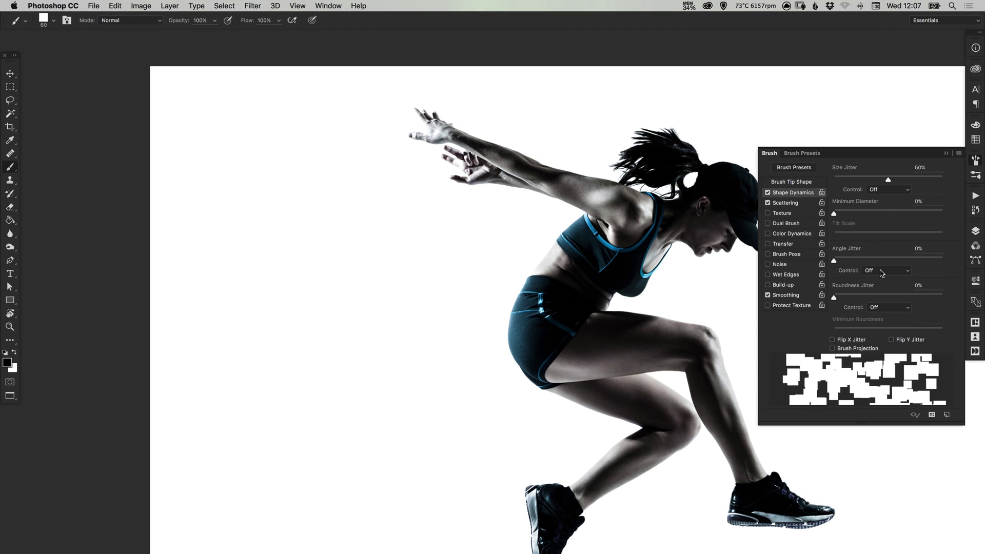
{"action": "left_click", "coordinate": [877, 270]}
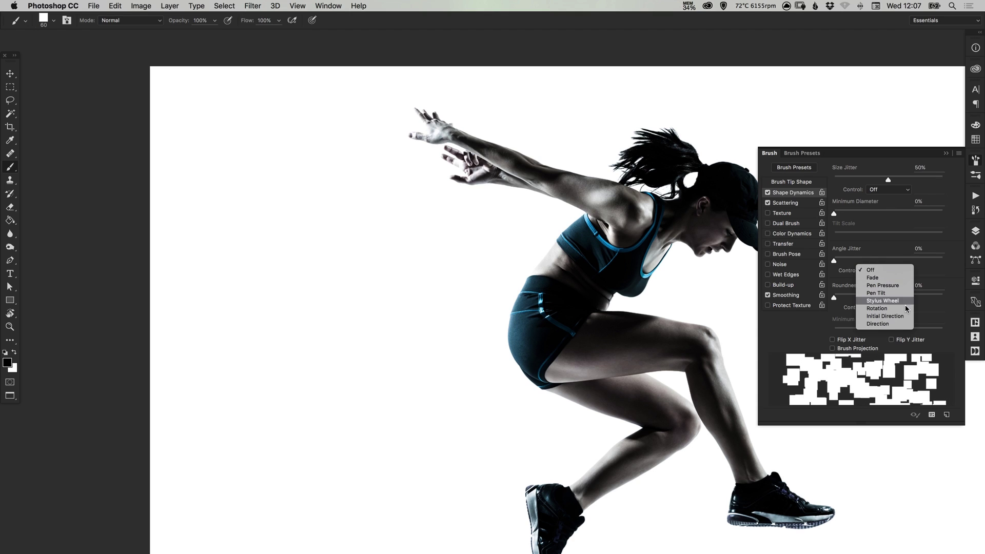
{"action": "left_click", "coordinate": [883, 327]}
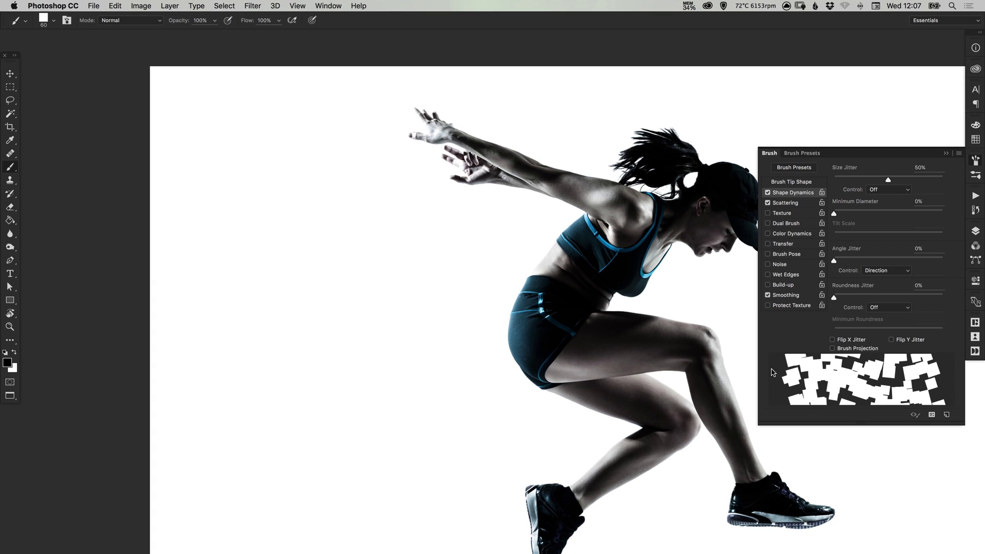
{"action": "left_click", "coordinate": [851, 349]}
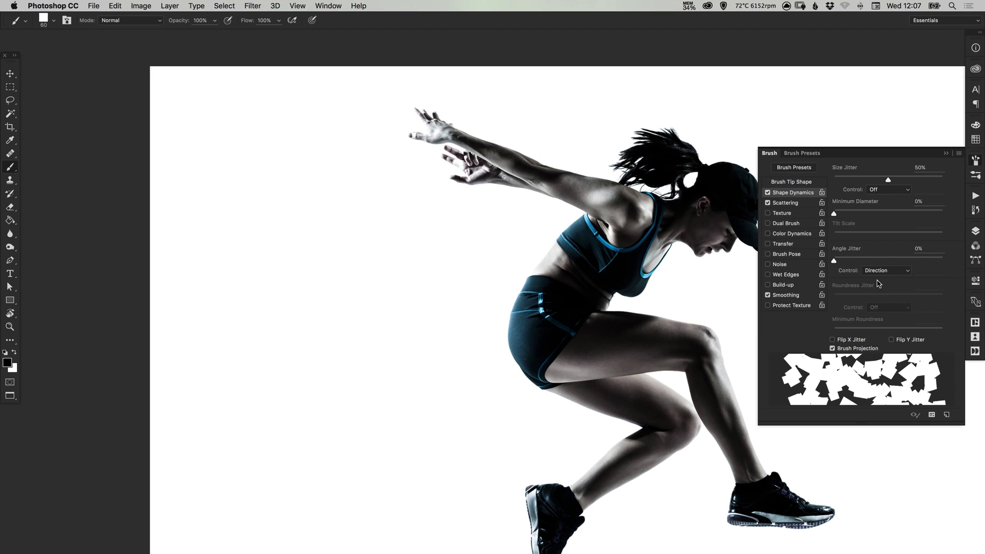
Set the square brush tip's spacing to 20%.
{"action": "left_click", "coordinate": [785, 203]}
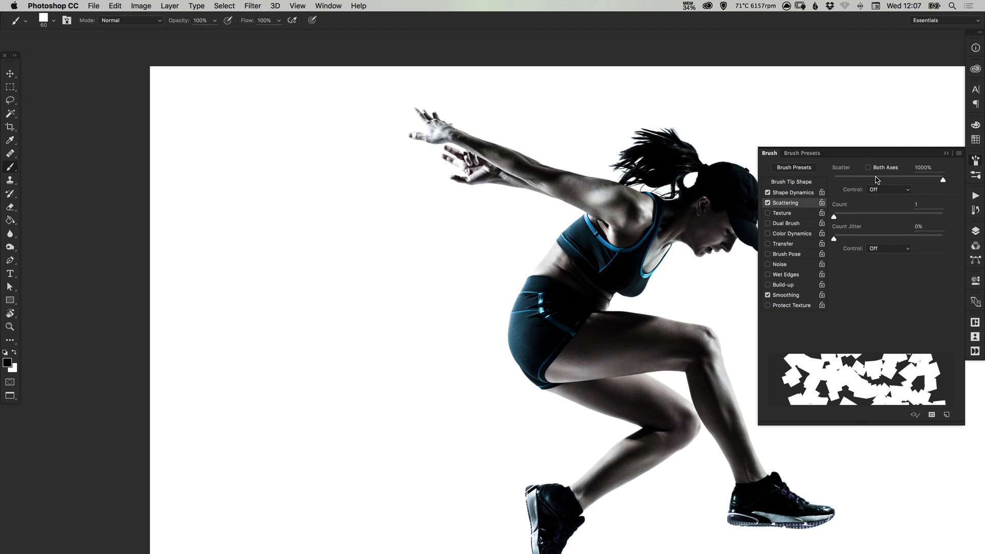
{"action": "left_click", "coordinate": [792, 183]}
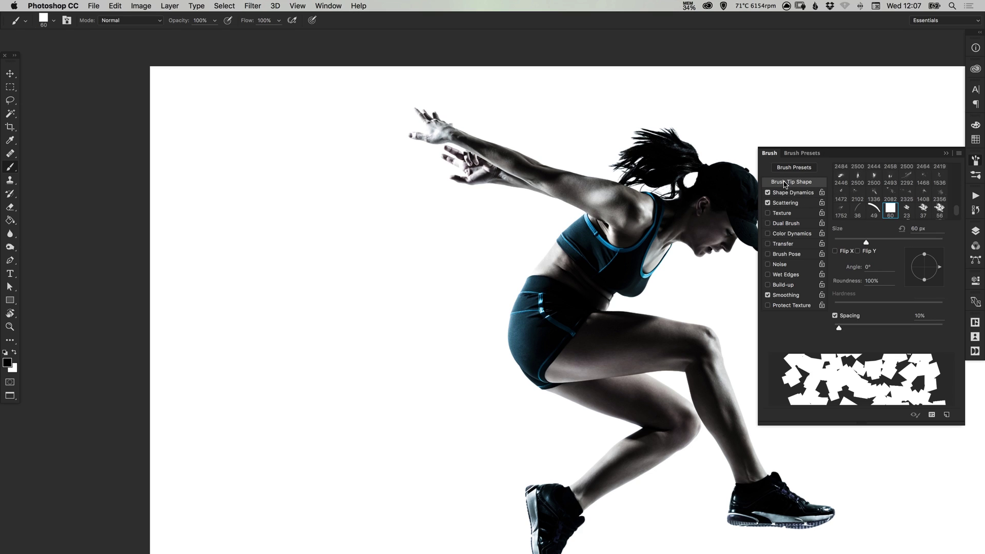
{"action": "mouse_move", "coordinate": [841, 327]}
{"action": "left_mouse_down"}
{"action": "mouse_move", "coordinate": [946, 327]}
{"action": "mouse_move", "coordinate": [860, 327]}
{"action": "left_mouse_up"}
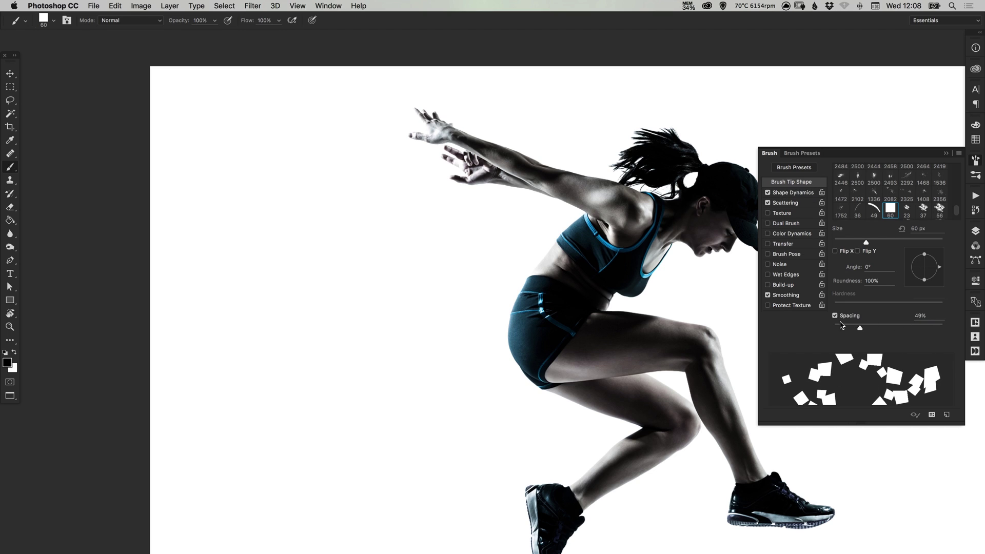
{"action": "left_click_drag", "start_coordinate": [840, 327], "coordinate": [844, 329]}
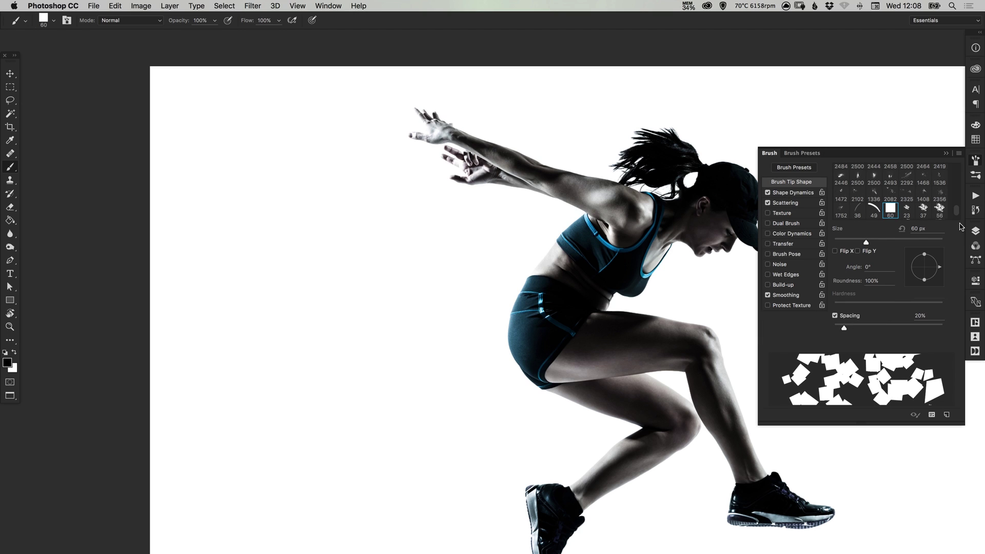
Reduce the square brush's size in stages, trying scattered strokes on the empty layer and undoing each one.
{"action": "left_click", "coordinate": [976, 231]}
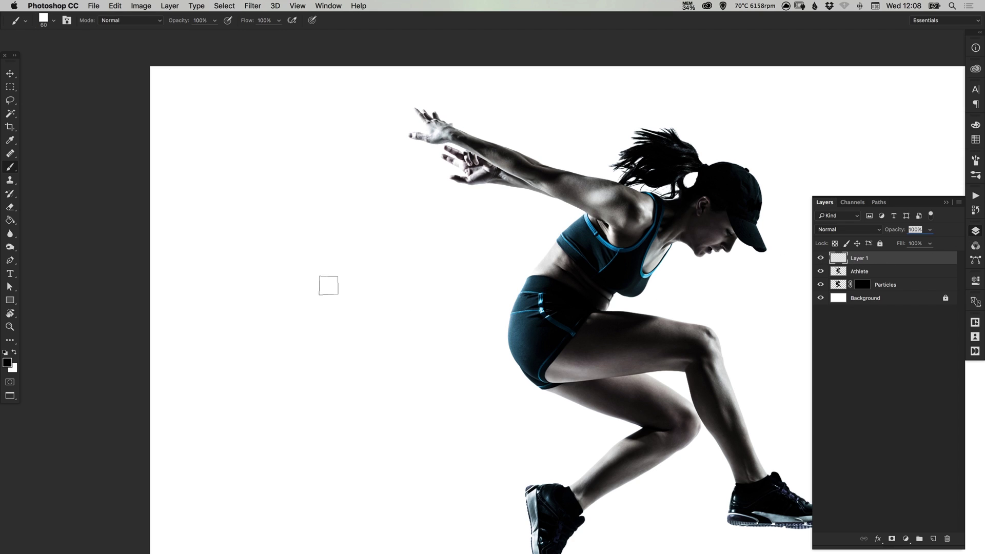
{"action": "mouse_move", "coordinate": [293, 267]}
{"action": "left_mouse_down"}
{"action": "mouse_move", "coordinate": [469, 291]}
{"action": "mouse_move", "coordinate": [596, 192]}
{"action": "mouse_move", "coordinate": [689, 200]}
{"action": "mouse_move", "coordinate": [733, 261]}
{"action": "mouse_move", "coordinate": [736, 323]}
{"action": "mouse_move", "coordinate": [688, 382]}
{"action": "mouse_move", "coordinate": [612, 415]}
{"action": "mouse_move", "coordinate": [516, 420]}
{"action": "mouse_move", "coordinate": [415, 381]}
{"action": "mouse_move", "coordinate": [371, 345]}
{"action": "mouse_move", "coordinate": [343, 297]}
{"action": "mouse_move", "coordinate": [293, 263]}
{"action": "mouse_move", "coordinate": [238, 321]}
{"action": "mouse_move", "coordinate": [254, 379]}
{"action": "mouse_move", "coordinate": [363, 350]}
{"action": "mouse_move", "coordinate": [470, 250]}
{"action": "mouse_move", "coordinate": [585, 282]}
{"action": "mouse_move", "coordinate": [499, 345]}
{"action": "mouse_move", "coordinate": [395, 302]}
{"action": "mouse_move", "coordinate": [442, 260]}
{"action": "left_mouse_up"}
{"action": "key", "text": "super+z"}
{"action": "key", "text": "bracketleft"}
{"action": "key", "text": "bracketleft"}
{"action": "key", "text": "bracketleft"}
{"action": "key", "text": "bracketleft"}
{"action": "key", "text": "bracketleft"}
{"action": "key", "text": "bracketright"}
{"action": "mouse_move", "coordinate": [280, 214]}
{"action": "left_mouse_down"}
{"action": "mouse_move", "coordinate": [441, 219]}
{"action": "mouse_move", "coordinate": [313, 334]}
{"action": "mouse_move", "coordinate": [510, 403]}
{"action": "mouse_move", "coordinate": [307, 472]}
{"action": "mouse_move", "coordinate": [175, 319]}
{"action": "mouse_move", "coordinate": [354, 115]}
{"action": "mouse_move", "coordinate": [546, 205]}
{"action": "mouse_move", "coordinate": [595, 198]}
{"action": "left_mouse_up"}
{"action": "key", "text": "super+z"}
{"action": "key", "text": "bracketleft"}
{"action": "key", "text": "bracketleft"}
{"action": "key", "text": "bracketleft"}
{"action": "mouse_move", "coordinate": [306, 213]}
{"action": "left_mouse_down"}
{"action": "mouse_move", "coordinate": [315, 259]}
{"action": "mouse_move", "coordinate": [415, 297]}
{"action": "mouse_move", "coordinate": [452, 359]}
{"action": "mouse_move", "coordinate": [303, 407]}
{"action": "left_mouse_up"}
{"action": "key", "text": "super+z"}
Delete the empty test layer and make the black mask on the Particles layer active.
{"action": "left_click", "coordinate": [947, 539]}
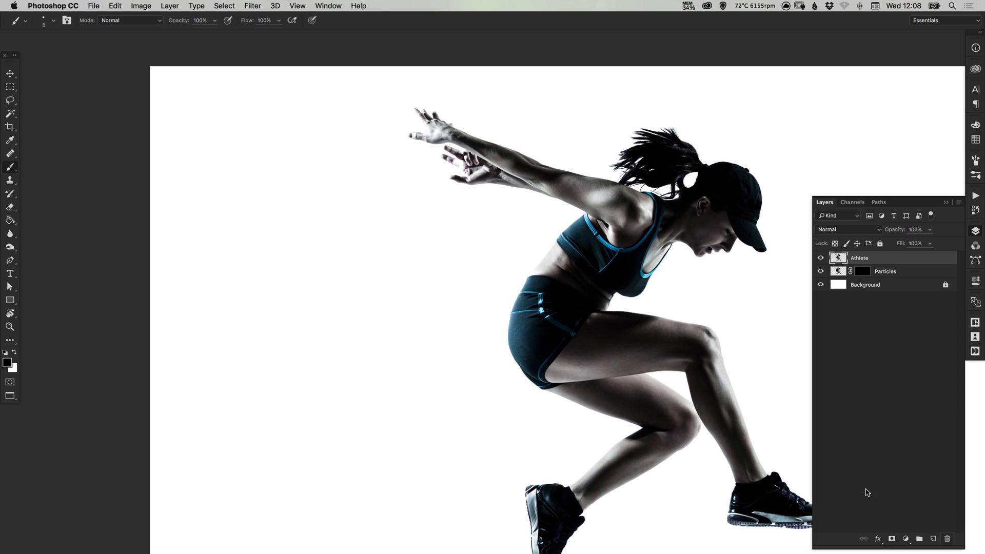
{"action": "left_click", "coordinate": [862, 272]}
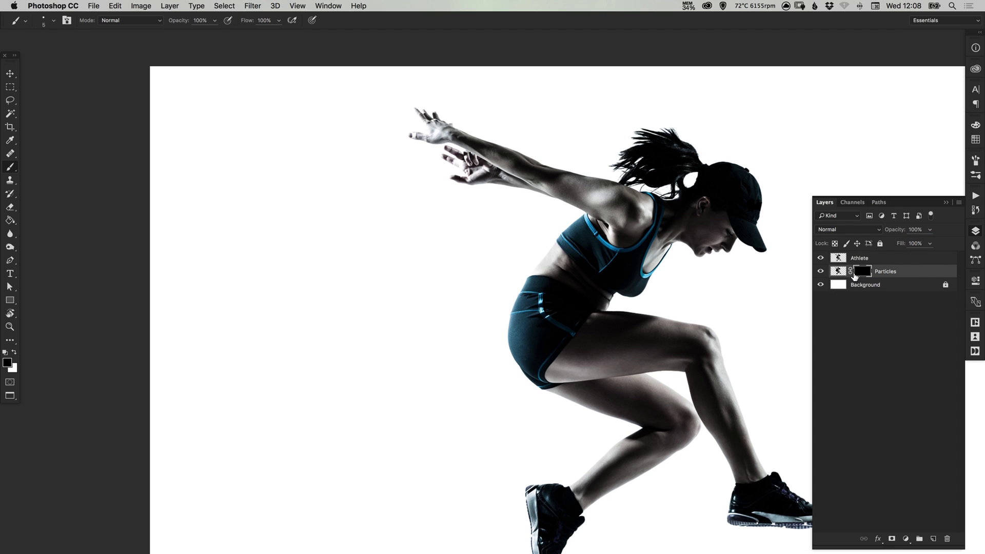
{"action": "key", "text": "z"}
{"action": "left_click", "coordinate": [581, 273]}
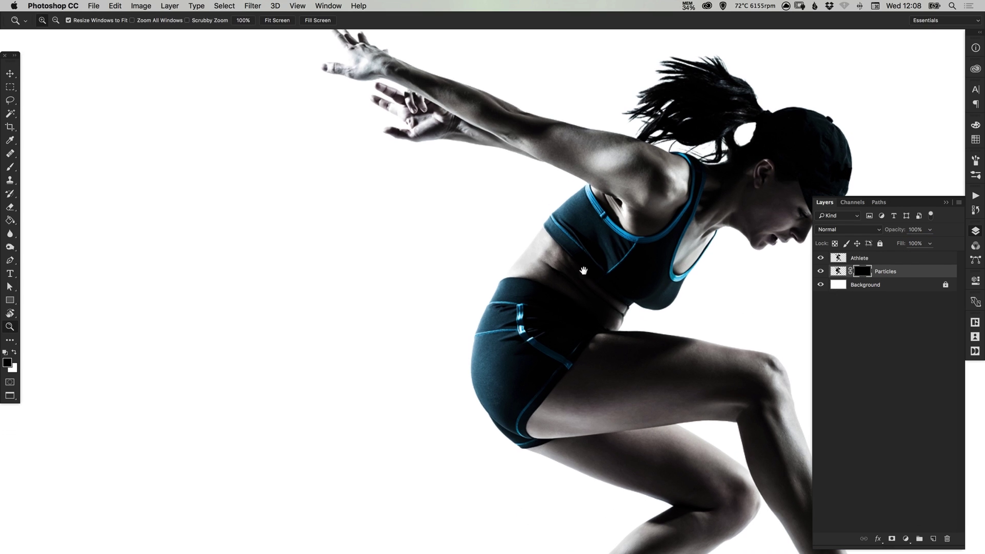
{"action": "mouse_move", "coordinate": [570, 283]}
{"action": "left_mouse_down"}
{"action": "mouse_move", "coordinate": [533, 278]}
{"action": "mouse_move", "coordinate": [536, 264]}
{"action": "left_mouse_up"}
{"action": "left_click", "coordinate": [521, 252]}
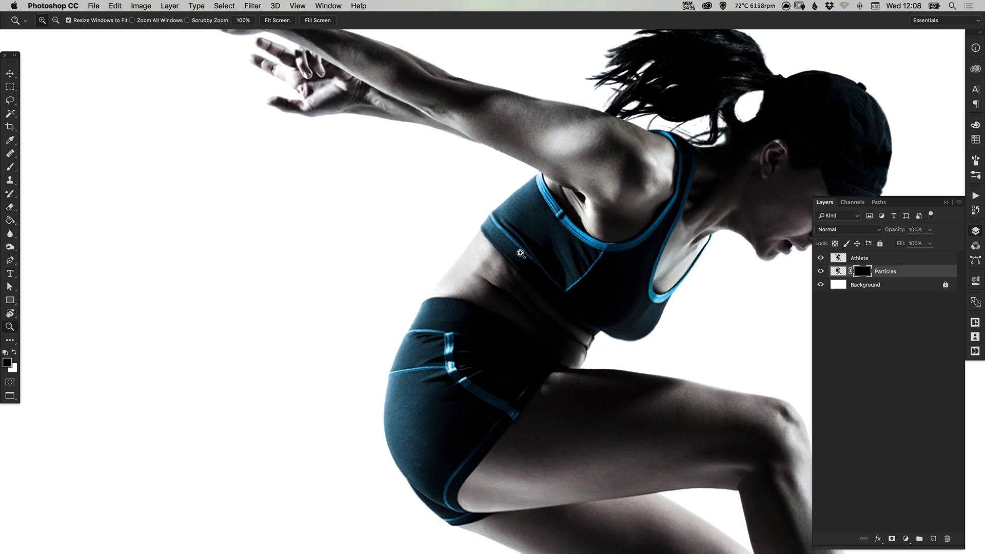
Paint scattered white squares with the Brush tool on the Particles mask along the athlete's back, from the armpit to the hip.
{"action": "key", "text": "x"}
{"action": "left_click", "coordinate": [10, 166]}
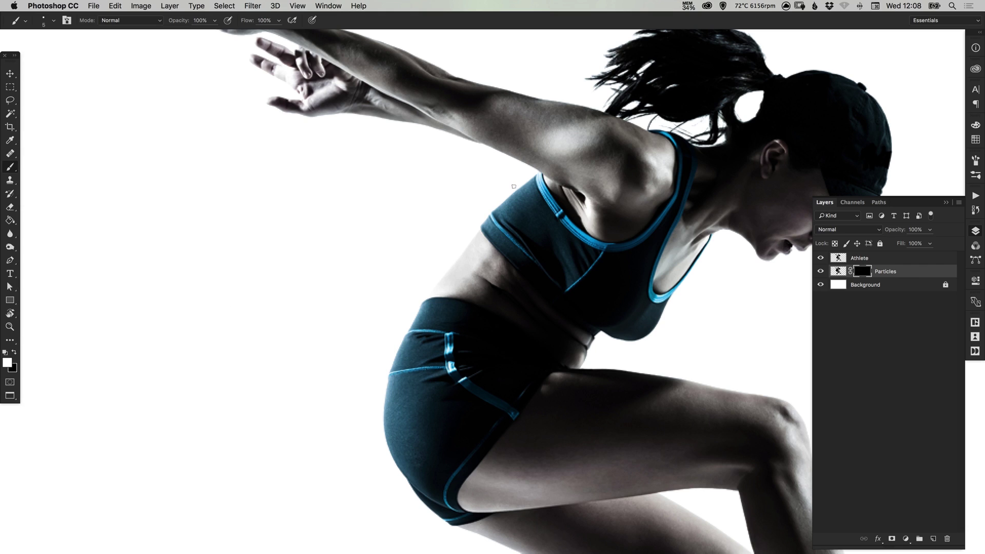
{"action": "mouse_move", "coordinate": [513, 187]}
{"action": "left_mouse_down"}
{"action": "mouse_move", "coordinate": [462, 229]}
{"action": "mouse_move", "coordinate": [440, 291]}
{"action": "left_mouse_up"}
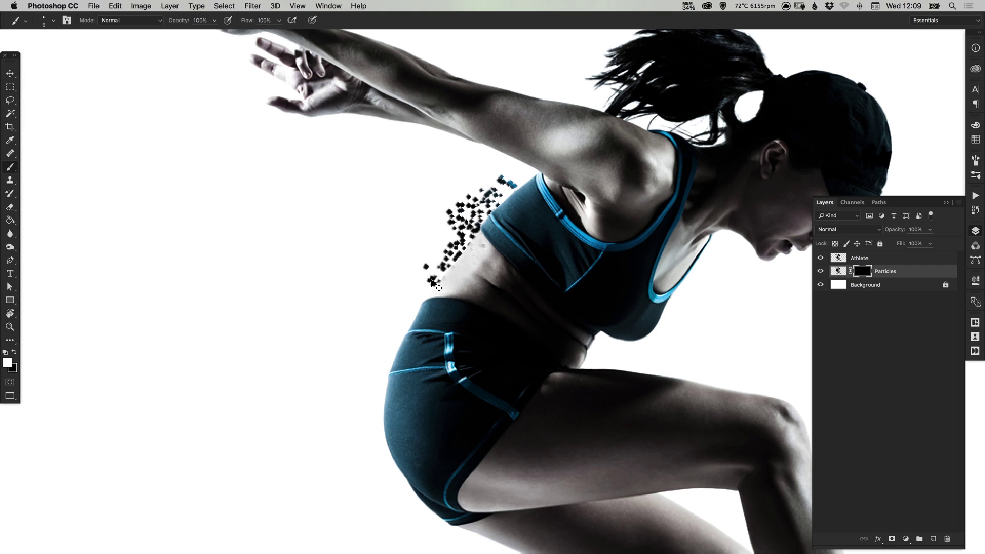
{"action": "mouse_move", "coordinate": [469, 257]}
{"action": "left_mouse_down"}
{"action": "mouse_move", "coordinate": [430, 277]}
{"action": "mouse_move", "coordinate": [392, 331]}
{"action": "mouse_move", "coordinate": [382, 372]}
{"action": "mouse_move", "coordinate": [413, 450]}
{"action": "mouse_move", "coordinate": [380, 408]}
{"action": "left_mouse_up"}
{"action": "mouse_move", "coordinate": [382, 372]}
{"action": "left_mouse_down"}
{"action": "mouse_move", "coordinate": [421, 303]}
{"action": "mouse_move", "coordinate": [447, 298]}
{"action": "mouse_move", "coordinate": [464, 242]}
{"action": "mouse_move", "coordinate": [486, 247]}
{"action": "mouse_move", "coordinate": [493, 201]}
{"action": "mouse_move", "coordinate": [520, 177]}
{"action": "left_mouse_up"}
{"action": "mouse_move", "coordinate": [520, 216]}
{"action": "left_mouse_down"}
{"action": "mouse_move", "coordinate": [525, 172]}
{"action": "mouse_move", "coordinate": [510, 184]}
{"action": "mouse_move", "coordinate": [518, 174]}
{"action": "left_mouse_up"}
{"action": "mouse_move", "coordinate": [446, 282]}
{"action": "left_mouse_down"}
{"action": "mouse_move", "coordinate": [389, 347]}
{"action": "mouse_move", "coordinate": [378, 421]}
{"action": "left_mouse_up"}
{"action": "left_click_drag", "start_coordinate": [501, 219], "coordinate": [486, 283]}
Paint white scattered squares on the Particles mask behind the athlete's ponytail.
{"action": "scroll", "coordinate": [584, 173], "scroll_direction": "up", "scroll_amount": 3}
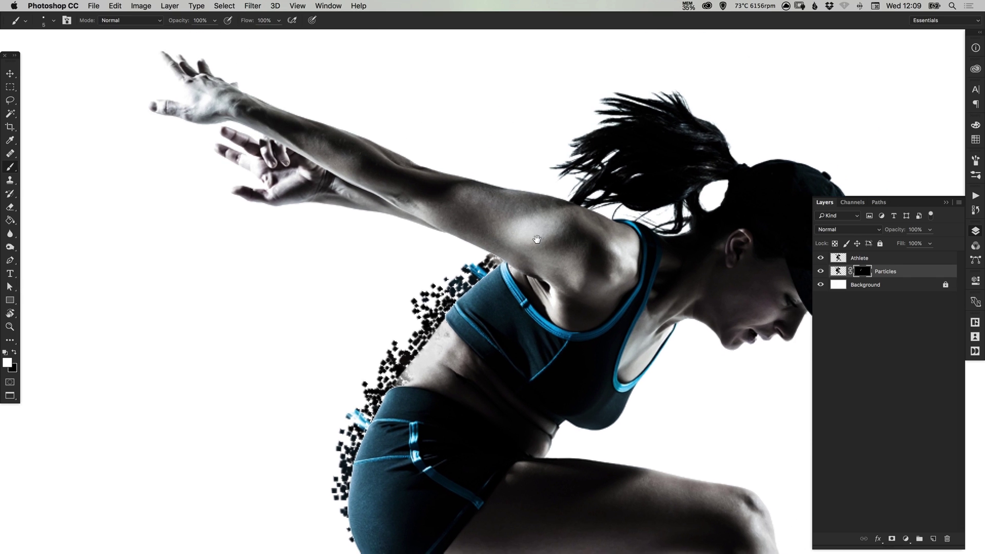
{"action": "mouse_move", "coordinate": [557, 225]}
{"action": "left_mouse_down"}
{"action": "mouse_move", "coordinate": [589, 160]}
{"action": "mouse_move", "coordinate": [632, 143]}
{"action": "mouse_move", "coordinate": [618, 132]}
{"action": "mouse_move", "coordinate": [637, 146]}
{"action": "mouse_move", "coordinate": [600, 173]}
{"action": "mouse_move", "coordinate": [573, 214]}
{"action": "mouse_move", "coordinate": [536, 205]}
{"action": "left_mouse_up"}
{"action": "key", "text": "super+minus"}
{"action": "scroll", "coordinate": [591, 243], "scroll_direction": "down", "scroll_amount": 4}
Spread the white particles outward on the mask behind the lower back, the hips and the seat of the shorts.
{"action": "left_click_drag", "start_coordinate": [416, 294], "coordinate": [380, 259]}
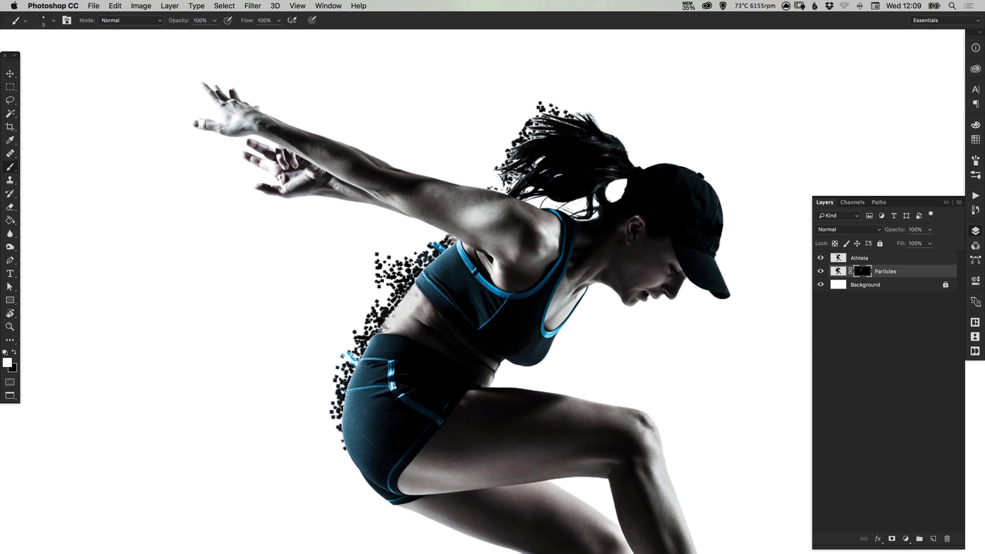
{"action": "mouse_move", "coordinate": [393, 316]}
{"action": "left_mouse_down"}
{"action": "mouse_move", "coordinate": [365, 288]}
{"action": "mouse_move", "coordinate": [351, 353]}
{"action": "left_mouse_up"}
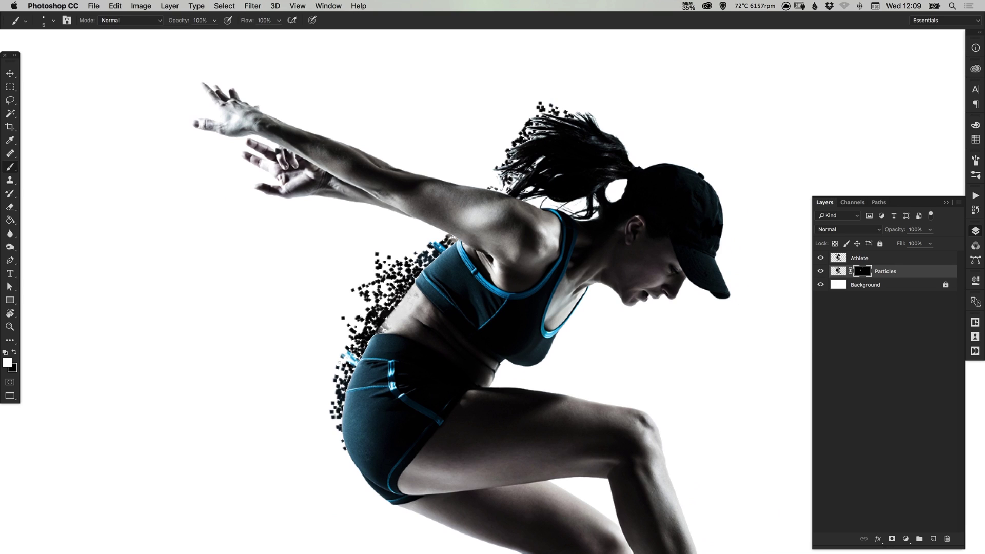
{"action": "left_click", "coordinate": [331, 355]}
{"action": "left_click", "coordinate": [328, 380]}
{"action": "left_click", "coordinate": [324, 413]}
{"action": "mouse_move", "coordinate": [369, 449]}
{"action": "left_mouse_down"}
{"action": "mouse_move", "coordinate": [353, 382]}
{"action": "mouse_move", "coordinate": [372, 346]}
{"action": "mouse_move", "coordinate": [361, 367]}
{"action": "left_mouse_up"}
{"action": "left_click_drag", "start_coordinate": [403, 519], "coordinate": [418, 412]}
Reveal particles along the rear calf and around the rear heel, and thin out the heel area with black strokes.
{"action": "mouse_move", "coordinate": [392, 446]}
{"action": "left_mouse_down"}
{"action": "mouse_move", "coordinate": [419, 464]}
{"action": "mouse_move", "coordinate": [413, 431]}
{"action": "mouse_move", "coordinate": [462, 421]}
{"action": "mouse_move", "coordinate": [544, 357]}
{"action": "mouse_move", "coordinate": [519, 380]}
{"action": "mouse_move", "coordinate": [470, 269]}
{"action": "left_mouse_up"}
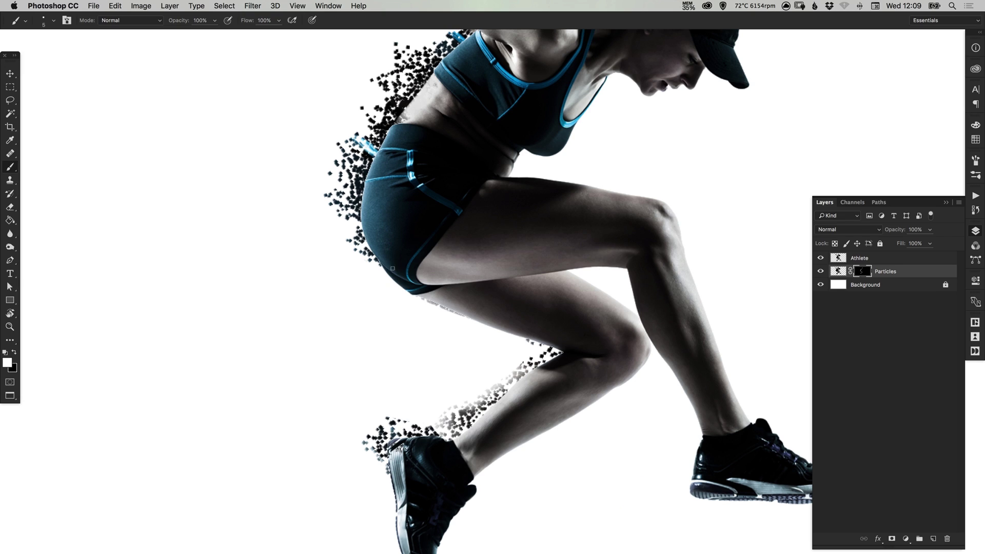
{"action": "left_click_drag", "start_coordinate": [395, 424], "coordinate": [369, 432]}
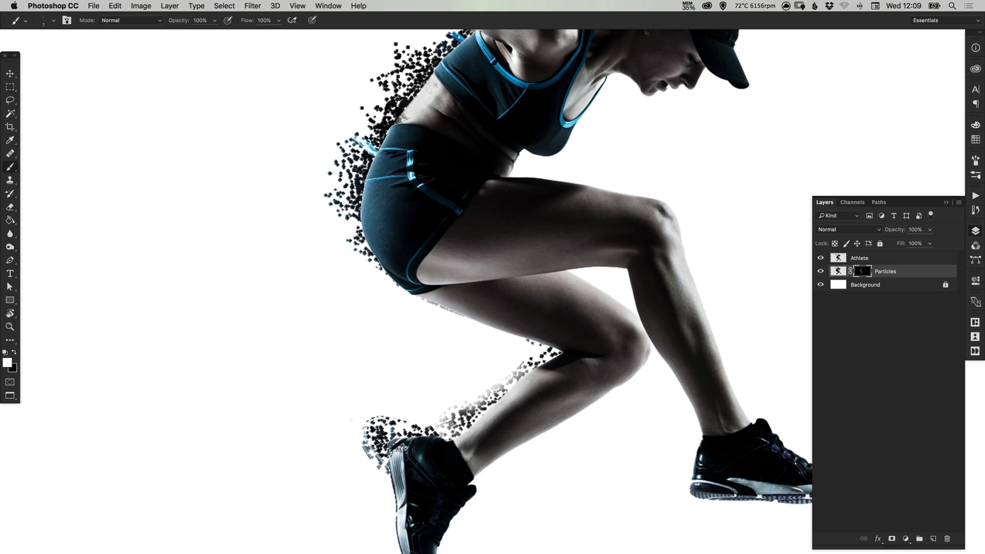
{"action": "key", "text": "bracketright"}
{"action": "left_click_drag", "start_coordinate": [464, 431], "coordinate": [441, 427]}
{"action": "key", "text": "x"}
{"action": "left_click_drag", "start_coordinate": [365, 452], "coordinate": [367, 444]}
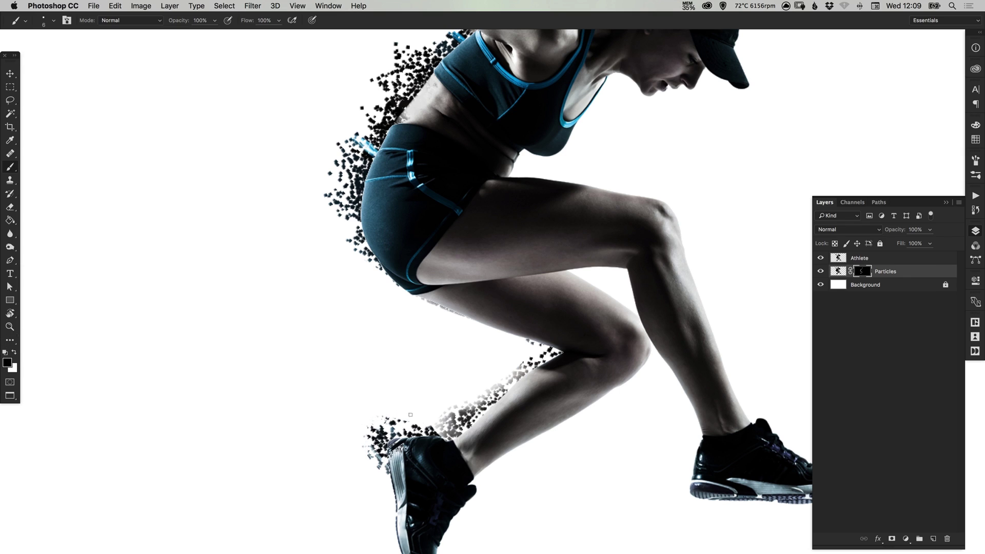
Add larger white squares behind the rear shoe on the mask, and break them up with smaller black squares.
{"action": "key", "text": "x"}
{"action": "mouse_move", "coordinate": [400, 433]}
{"action": "left_mouse_down"}
{"action": "mouse_move", "coordinate": [375, 436]}
{"action": "mouse_move", "coordinate": [385, 433]}
{"action": "mouse_move", "coordinate": [345, 427]}
{"action": "mouse_move", "coordinate": [374, 407]}
{"action": "left_mouse_up"}
{"action": "key", "text": "x"}
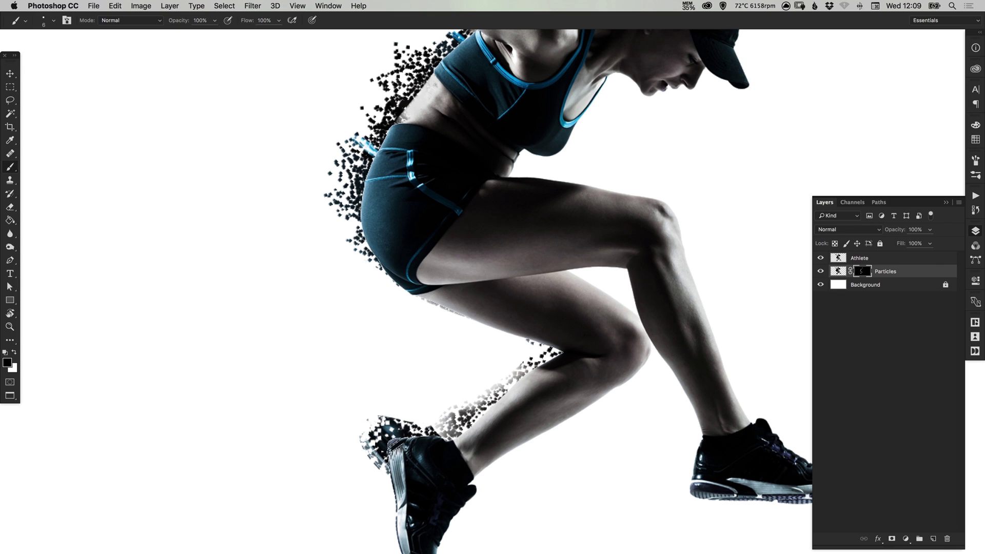
{"action": "left_click_drag", "start_coordinate": [375, 448], "coordinate": [394, 424]}
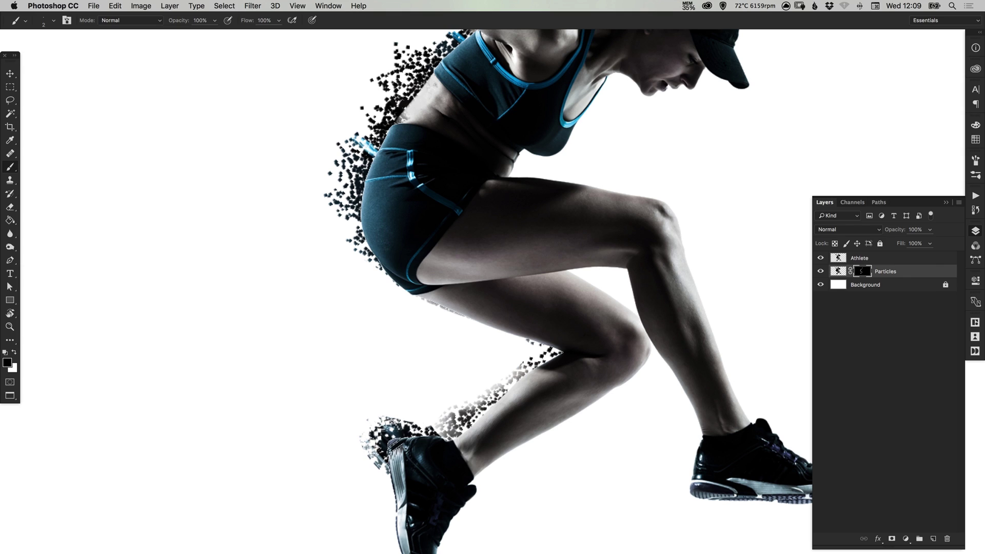
{"action": "key", "text": "bracketright"}
{"action": "key", "text": "bracketright"}
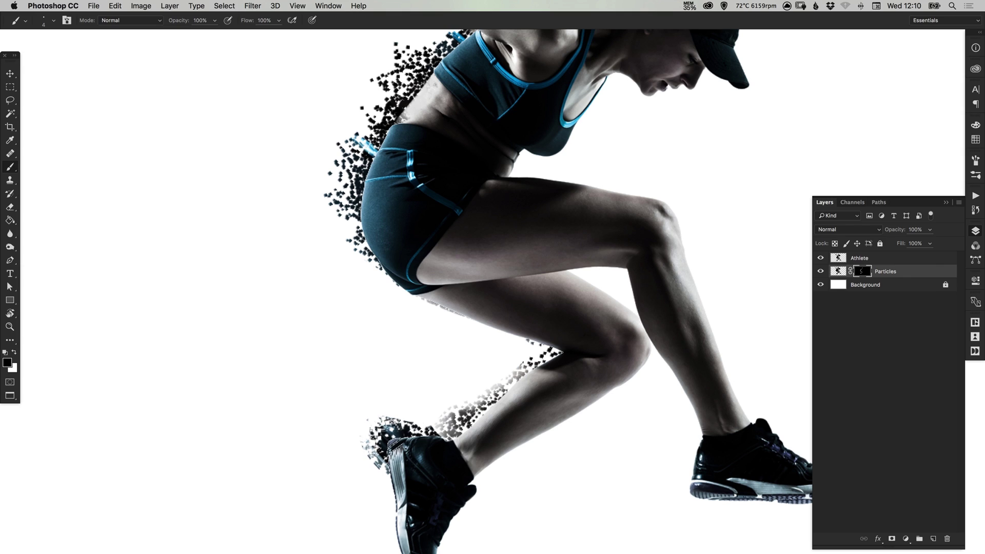
{"action": "left_click_drag", "start_coordinate": [392, 417], "coordinate": [391, 425]}
Paint more white particles on the mask along the upper edge of the rear calf, from ankle to knee.
{"action": "key", "text": "x"}
{"action": "mouse_move", "coordinate": [454, 426]}
{"action": "left_mouse_down"}
{"action": "mouse_move", "coordinate": [442, 430]}
{"action": "mouse_move", "coordinate": [566, 358]}
{"action": "left_mouse_up"}
{"action": "mouse_move", "coordinate": [483, 418]}
{"action": "left_mouse_down"}
{"action": "mouse_move", "coordinate": [506, 389]}
{"action": "mouse_move", "coordinate": [495, 394]}
{"action": "left_mouse_up"}
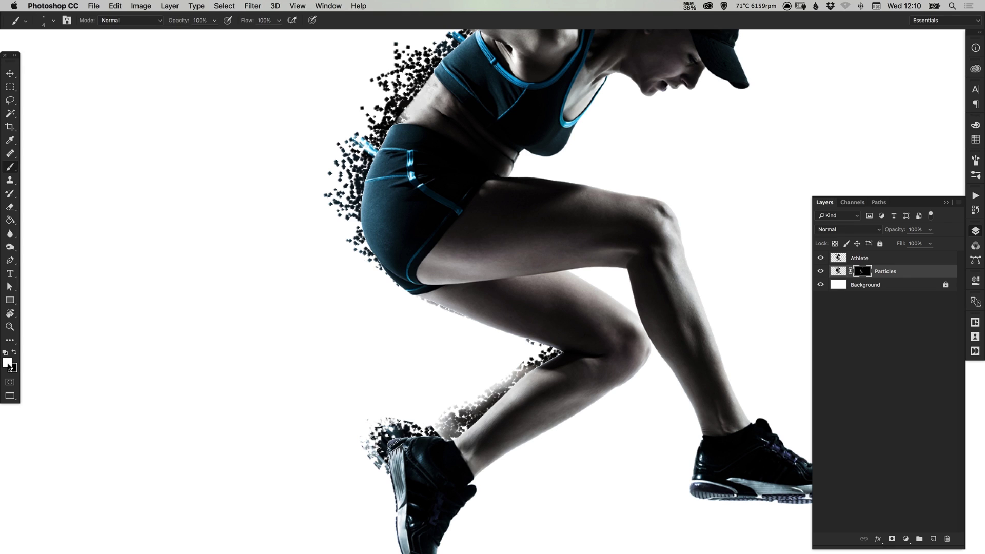
{"action": "left_click_drag", "start_coordinate": [444, 427], "coordinate": [464, 436]}
{"action": "left_click_drag", "start_coordinate": [538, 357], "coordinate": [557, 348]}
Thicken the white particles on the mask close to the lower back and hips, and add some beneath the rear thigh.
{"action": "scroll", "coordinate": [564, 288], "scroll_direction": "up", "scroll_amount": 5}
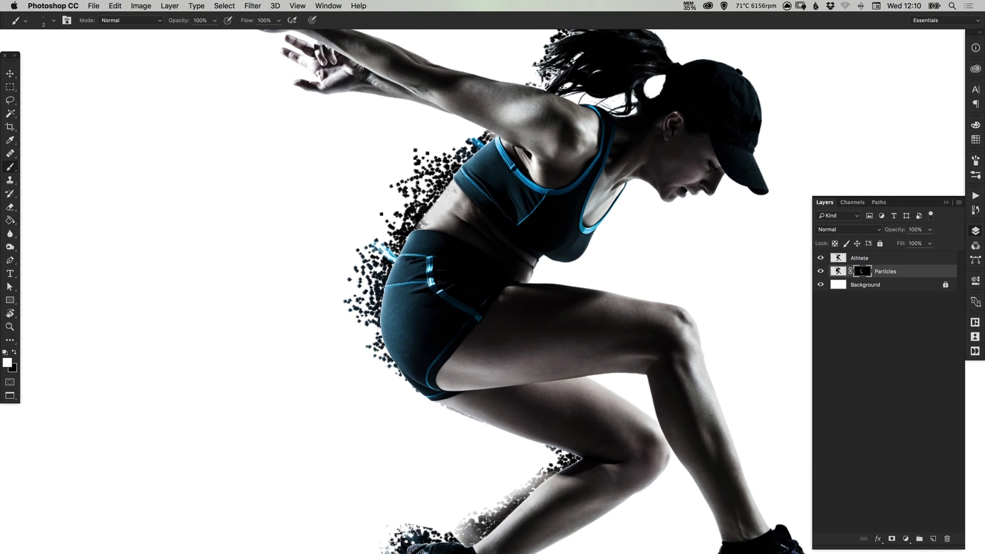
{"action": "left_click_drag", "start_coordinate": [380, 325], "coordinate": [370, 341]}
{"action": "left_click_drag", "start_coordinate": [380, 241], "coordinate": [454, 157]}
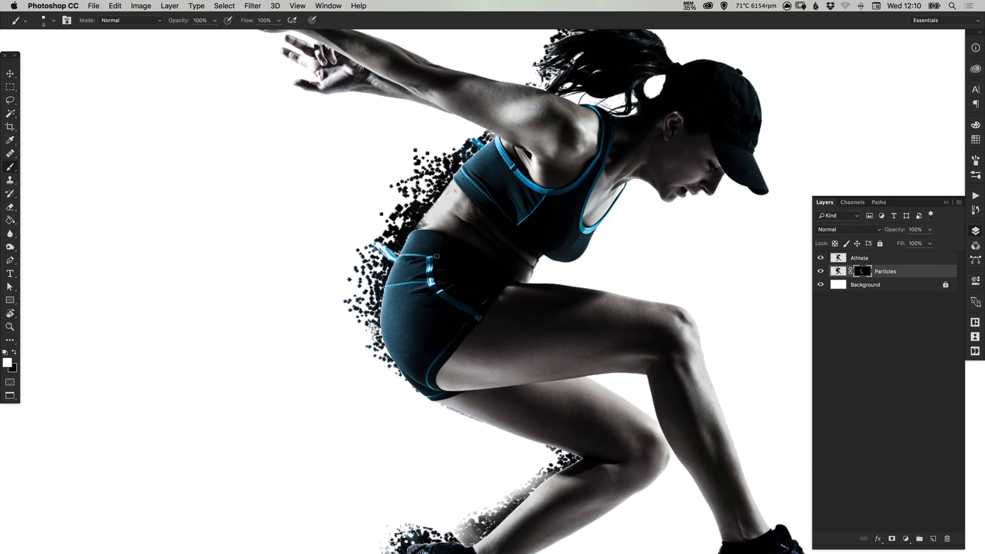
{"action": "mouse_move", "coordinate": [392, 302]}
{"action": "left_mouse_down"}
{"action": "mouse_move", "coordinate": [401, 270]}
{"action": "mouse_move", "coordinate": [394, 282]}
{"action": "mouse_move", "coordinate": [349, 276]}
{"action": "mouse_move", "coordinate": [276, 225]}
{"action": "mouse_move", "coordinate": [310, 225]}
{"action": "mouse_move", "coordinate": [328, 208]}
{"action": "mouse_move", "coordinate": [410, 354]}
{"action": "left_mouse_up"}
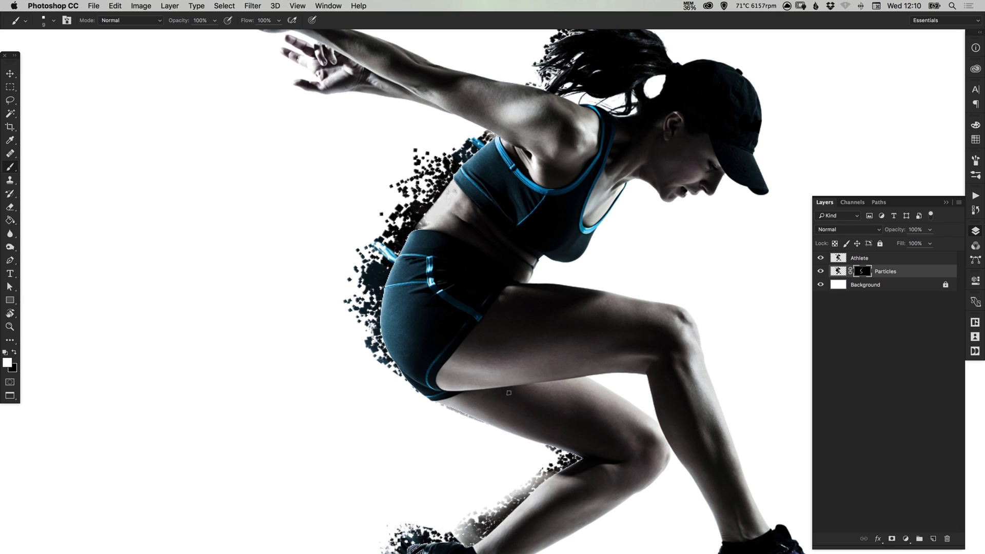
{"action": "left_click_drag", "start_coordinate": [520, 394], "coordinate": [526, 363]}
{"action": "mouse_move", "coordinate": [580, 412]}
{"action": "left_mouse_down"}
{"action": "mouse_move", "coordinate": [505, 477]}
{"action": "mouse_move", "coordinate": [535, 444]}
{"action": "mouse_move", "coordinate": [471, 487]}
{"action": "mouse_move", "coordinate": [500, 473]}
{"action": "left_mouse_up"}
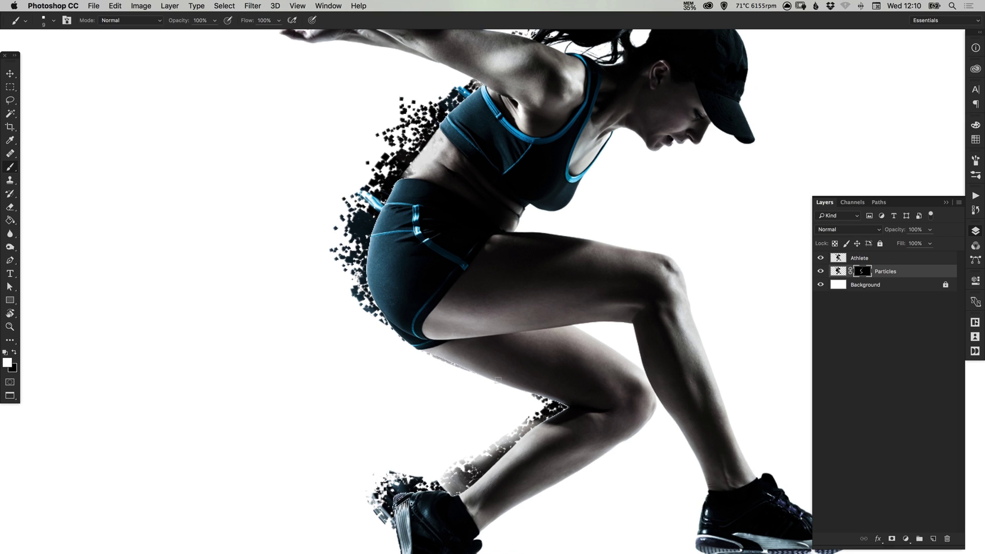
Disable and re-enable the Particles layer mask to compare the particles with the full hidden copy.
{"action": "scroll", "coordinate": [487, 360], "scroll_direction": "down", "scroll_amount": 3}
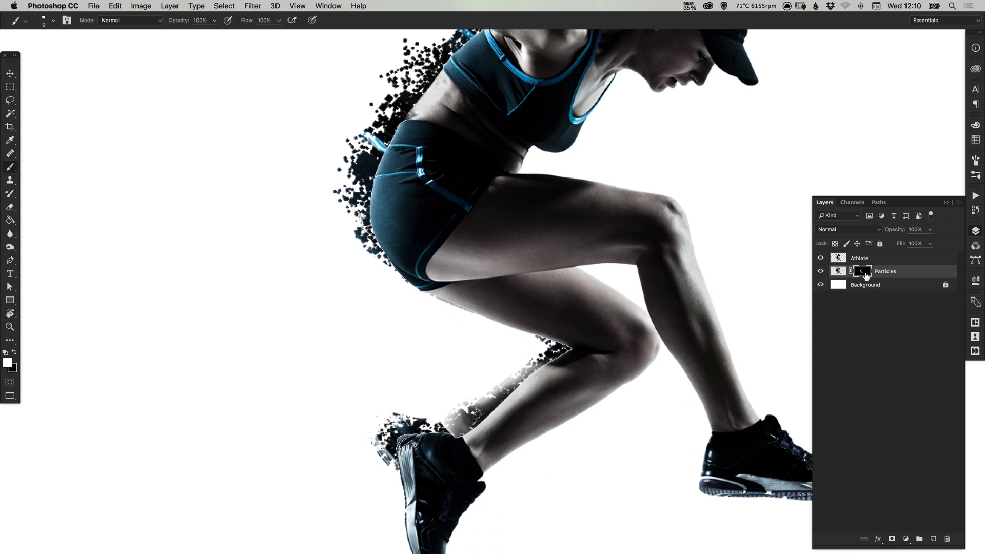
{"action": "left_click", "coordinate": [865, 275], "text": "shift"}
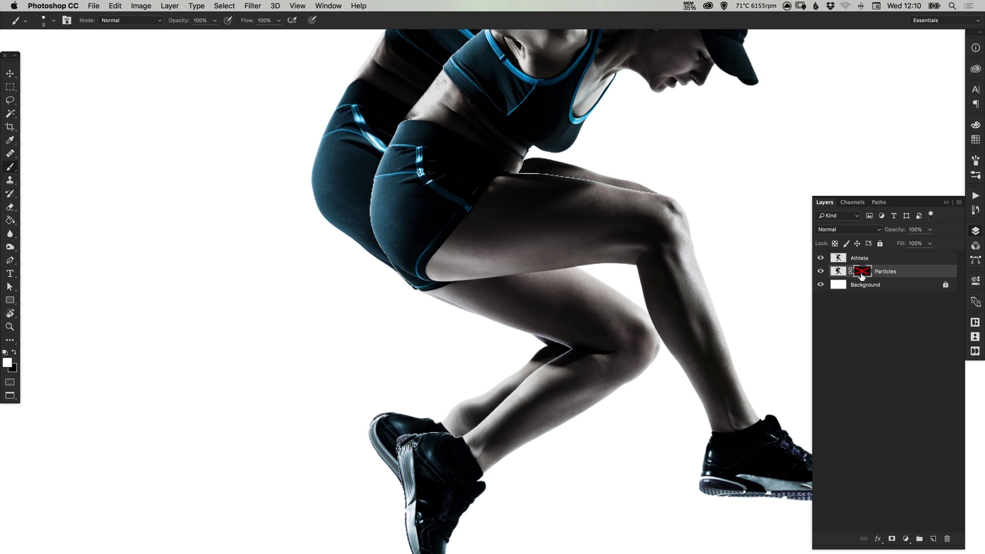
{"action": "left_click", "coordinate": [863, 275], "text": "shift"}
{"action": "left_click", "coordinate": [864, 276], "text": "shift"}
{"action": "left_click", "coordinate": [865, 276], "text": "shift"}
Break up the solid area along the rear calf by painting black squares on the Particles mask with a size 5 brush.
{"action": "key", "text": "x"}
{"action": "key", "text": "["}
{"action": "left_click", "coordinate": [496, 382]}
{"action": "mouse_move", "coordinate": [507, 374]}
{"action": "left_mouse_down"}
{"action": "mouse_move", "coordinate": [494, 393]}
{"action": "mouse_move", "coordinate": [473, 390]}
{"action": "mouse_move", "coordinate": [466, 418]}
{"action": "mouse_move", "coordinate": [443, 415]}
{"action": "mouse_move", "coordinate": [477, 416]}
{"action": "mouse_move", "coordinate": [467, 426]}
{"action": "left_mouse_up"}
{"action": "left_click_drag", "start_coordinate": [541, 349], "coordinate": [508, 368]}
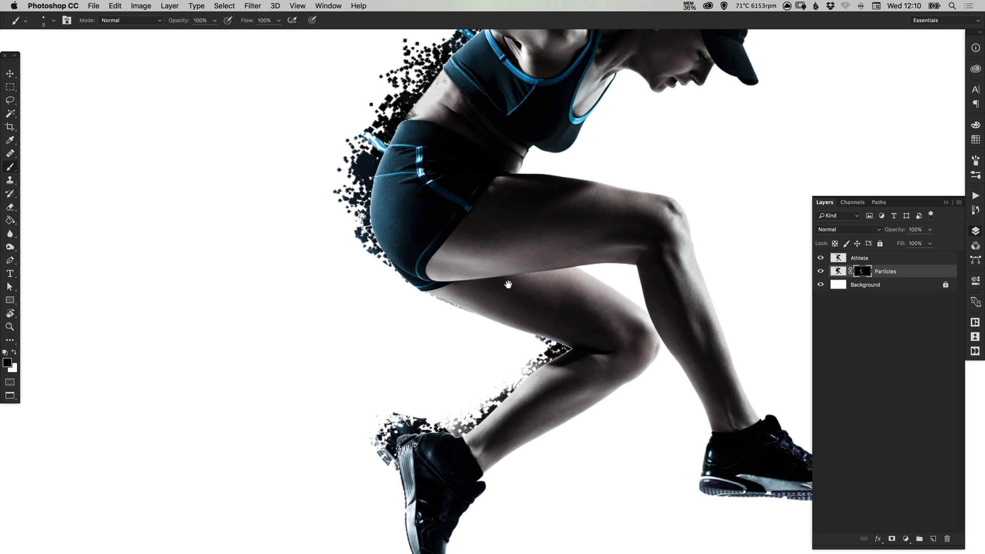
Paint white particles on the mask above the front thigh, and trim them back with black strokes.
{"action": "left_click_drag", "start_coordinate": [507, 285], "coordinate": [474, 382]}
{"action": "key", "text": "x"}
{"action": "mouse_move", "coordinate": [553, 273]}
{"action": "left_mouse_down"}
{"action": "mouse_move", "coordinate": [595, 282]}
{"action": "mouse_move", "coordinate": [534, 277]}
{"action": "mouse_move", "coordinate": [516, 286]}
{"action": "left_mouse_up"}
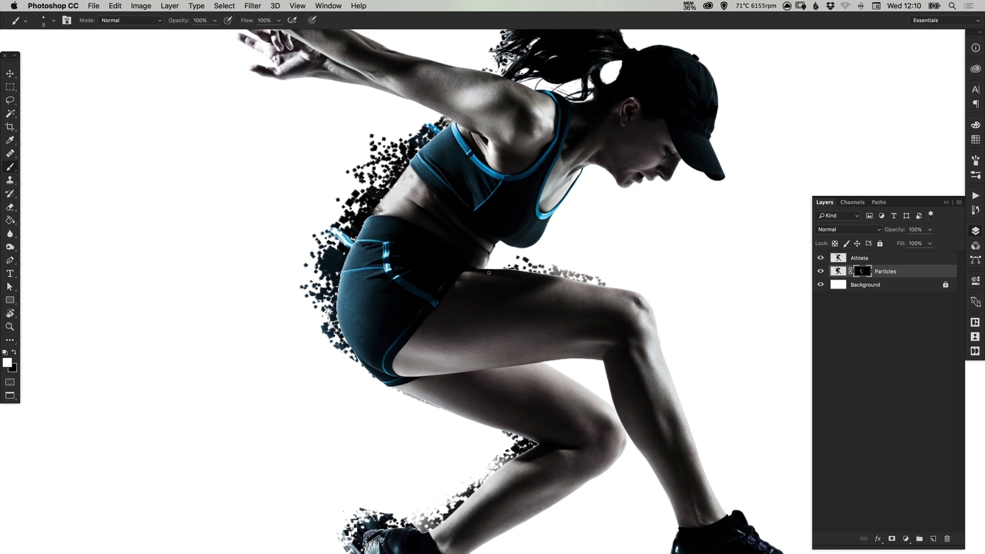
{"action": "key", "text": "x"}
{"action": "mouse_move", "coordinate": [570, 264]}
{"action": "left_mouse_down"}
{"action": "mouse_move", "coordinate": [560, 271]}
{"action": "mouse_move", "coordinate": [581, 260]}
{"action": "left_mouse_up"}
{"action": "key", "text": "x"}
{"action": "mouse_move", "coordinate": [509, 259]}
{"action": "left_mouse_down"}
{"action": "mouse_move", "coordinate": [486, 265]}
{"action": "mouse_move", "coordinate": [457, 379]}
{"action": "mouse_move", "coordinate": [525, 373]}
{"action": "mouse_move", "coordinate": [549, 387]}
{"action": "left_mouse_up"}
{"action": "key", "text": "x"}
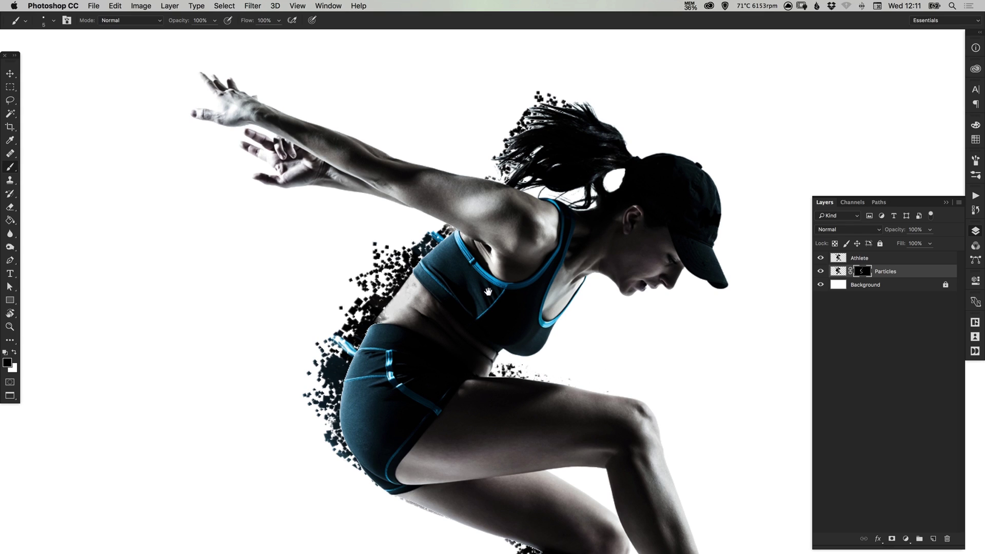
Paint larger white squares on the mask behind the ponytail and outward from the athlete's back and waist.
{"action": "scroll", "coordinate": [485, 295], "scroll_direction": "up", "scroll_amount": 2}
{"action": "key", "text": "x"}
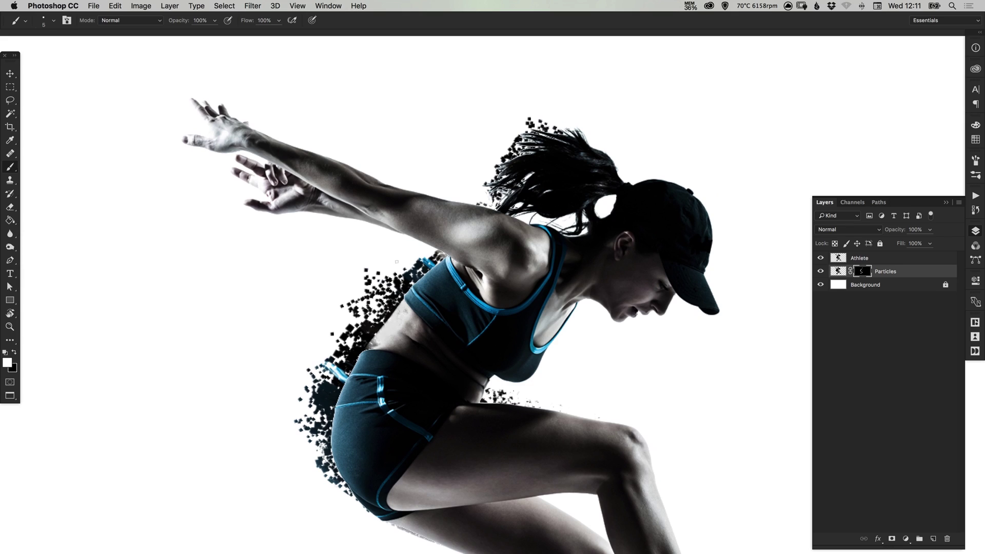
{"action": "mouse_move", "coordinate": [395, 257]}
{"action": "left_mouse_down"}
{"action": "mouse_move", "coordinate": [488, 203]}
{"action": "mouse_move", "coordinate": [482, 180]}
{"action": "mouse_move", "coordinate": [500, 150]}
{"action": "mouse_move", "coordinate": [533, 129]}
{"action": "mouse_move", "coordinate": [490, 179]}
{"action": "left_mouse_up"}
{"action": "left_click_drag", "start_coordinate": [350, 282], "coordinate": [389, 307]}
{"action": "left_click_drag", "start_coordinate": [328, 305], "coordinate": [392, 331]}
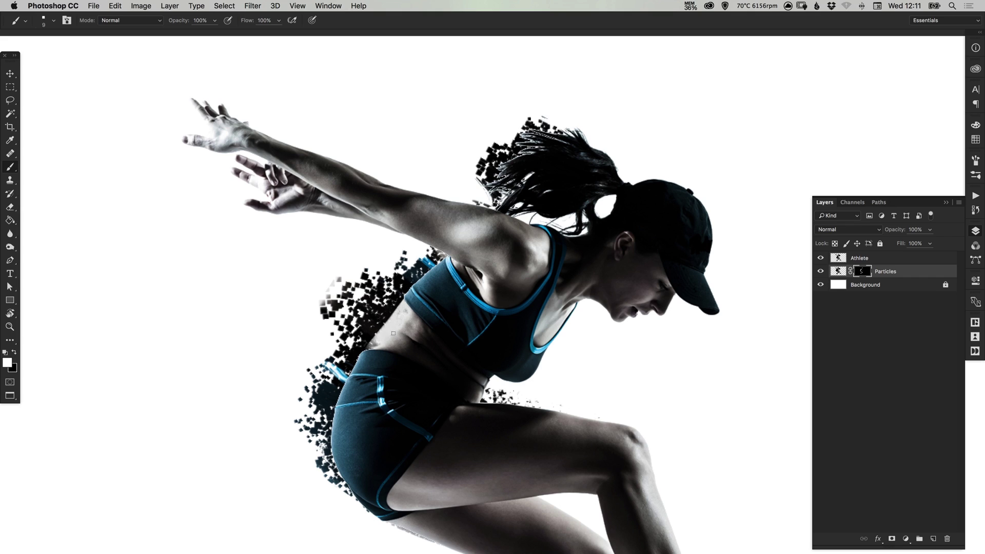
{"action": "mouse_move", "coordinate": [321, 341]}
{"action": "left_mouse_down"}
{"action": "mouse_move", "coordinate": [311, 387]}
{"action": "mouse_move", "coordinate": [328, 346]}
{"action": "left_mouse_up"}
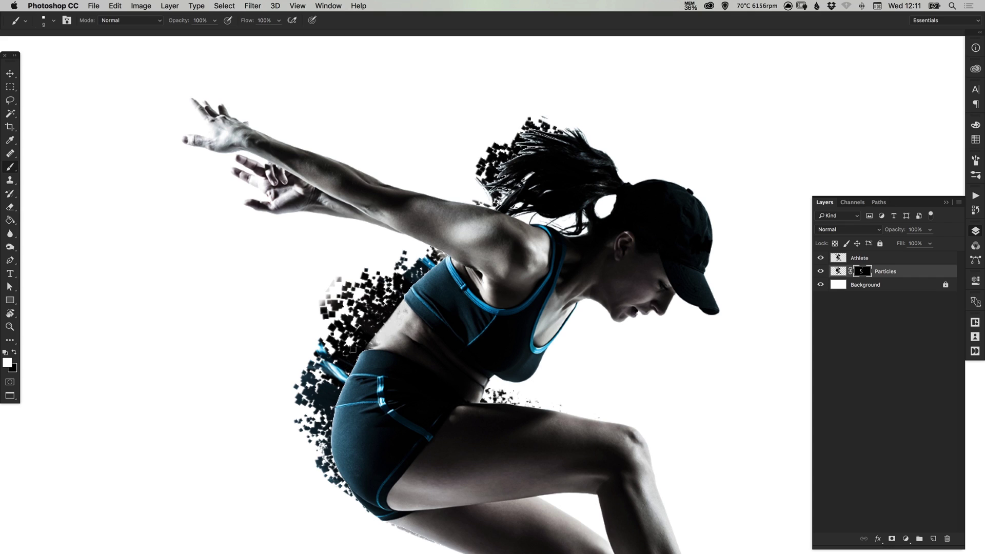
Reduce the brush to size 2 and paint fine particles around the outer edge of the dispersion behind the back and hips.
{"action": "key", "text": "bracketleft"}
{"action": "key", "text": "bracketleft"}
{"action": "key", "text": "bracketleft"}
{"action": "mouse_move", "coordinate": [340, 308]}
{"action": "left_mouse_down"}
{"action": "mouse_move", "coordinate": [331, 296]}
{"action": "mouse_move", "coordinate": [348, 302]}
{"action": "mouse_move", "coordinate": [361, 270]}
{"action": "mouse_move", "coordinate": [353, 274]}
{"action": "mouse_move", "coordinate": [380, 251]}
{"action": "left_mouse_up"}
{"action": "mouse_move", "coordinate": [305, 336]}
{"action": "left_mouse_down"}
{"action": "mouse_move", "coordinate": [311, 346]}
{"action": "mouse_move", "coordinate": [319, 325]}
{"action": "mouse_move", "coordinate": [308, 323]}
{"action": "left_mouse_up"}
{"action": "mouse_move", "coordinate": [306, 368]}
{"action": "left_mouse_down"}
{"action": "mouse_move", "coordinate": [299, 353]}
{"action": "mouse_move", "coordinate": [295, 379]}
{"action": "left_mouse_up"}
{"action": "mouse_move", "coordinate": [393, 332]}
{"action": "left_mouse_down"}
{"action": "mouse_move", "coordinate": [436, 288]}
{"action": "mouse_move", "coordinate": [405, 333]}
{"action": "left_mouse_up"}
Disable the Particles layer mask and open that layer's image in the Liquify filter.
{"action": "key", "text": "v"}
{"action": "left_click", "coordinate": [878, 287]}
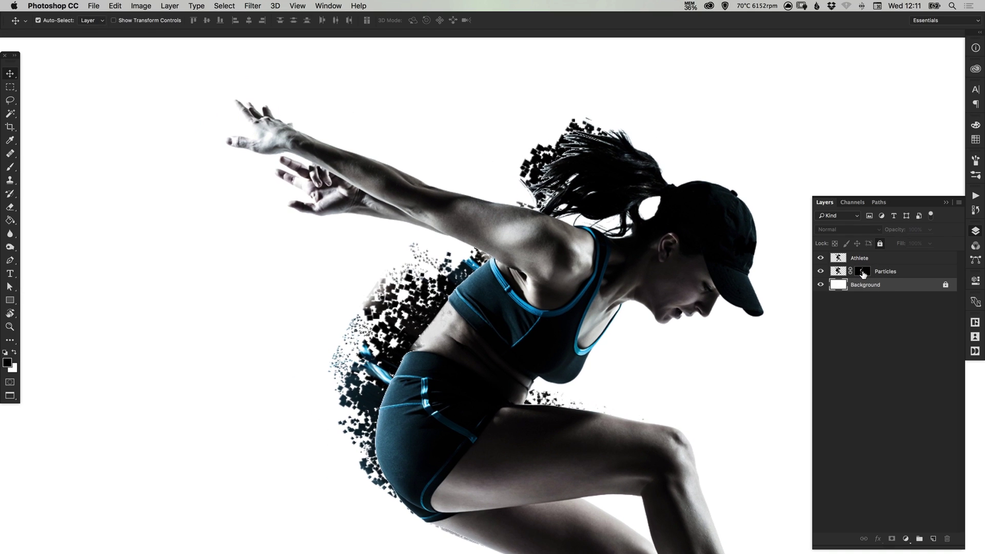
{"action": "left_click", "coordinate": [862, 275], "text": "shift"}
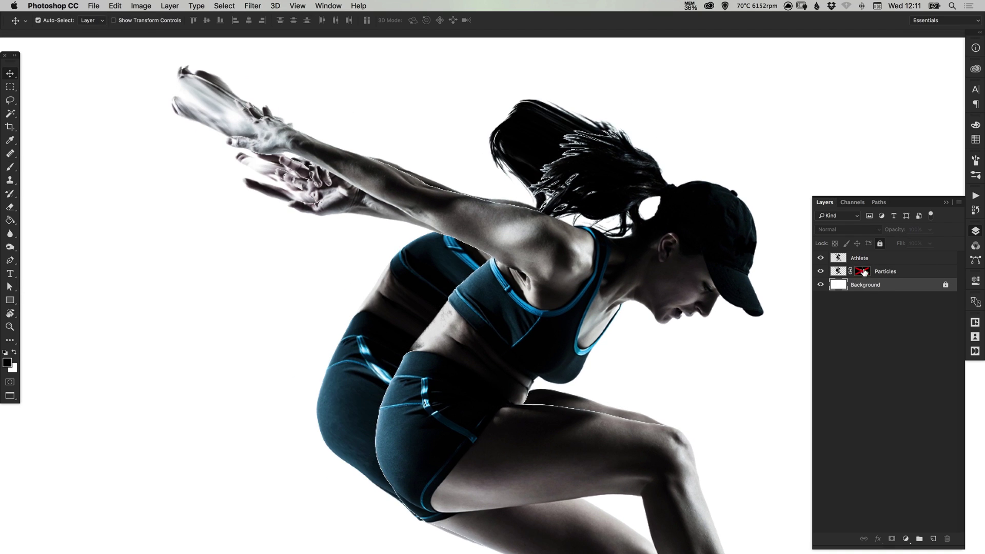
{"action": "left_click", "coordinate": [885, 273]}
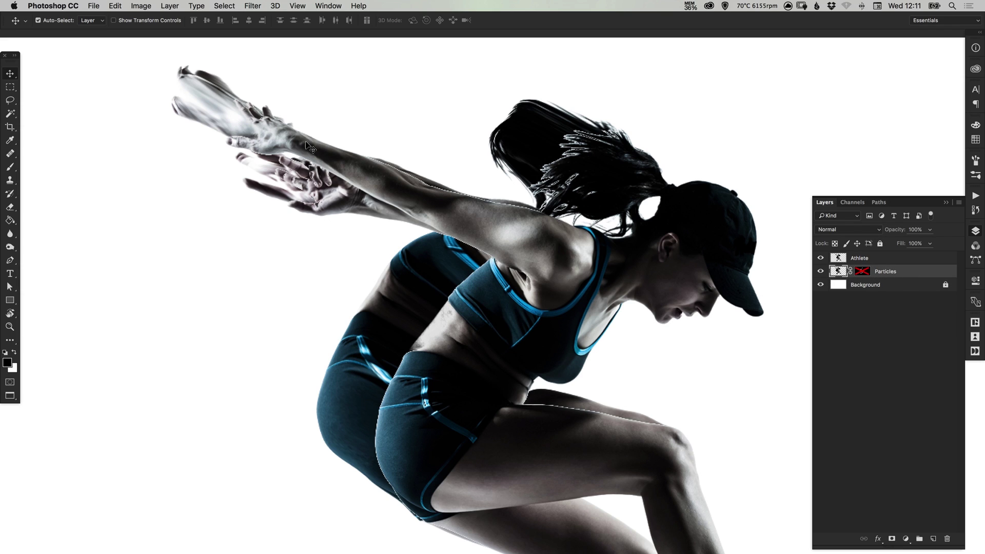
{"action": "left_click", "coordinate": [254, 6]}
{"action": "left_click", "coordinate": [267, 88]}
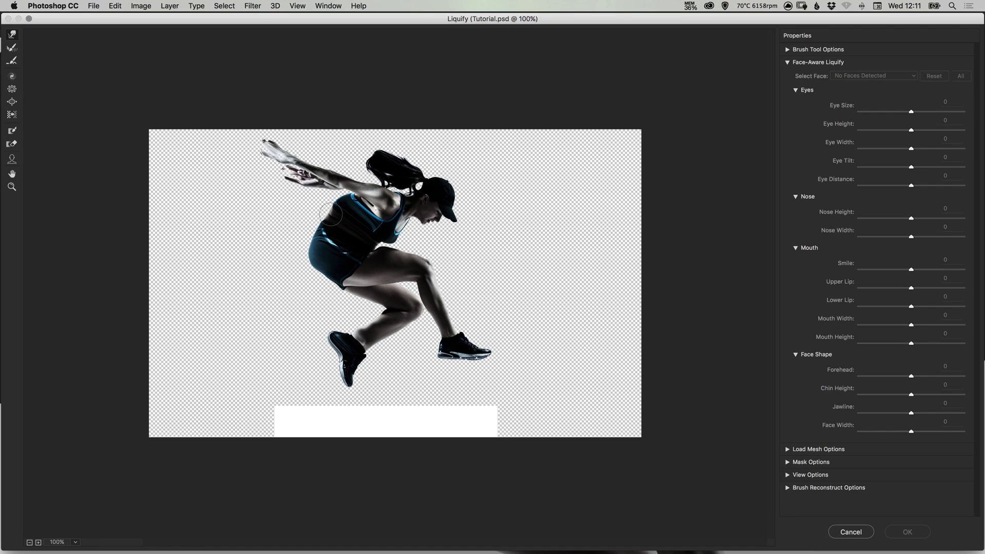
Warp the copy's back, shorts, ponytail and rear leg outward behind the athlete in Liquify, and apply the filter.
{"action": "mouse_move", "coordinate": [338, 215]}
{"action": "left_mouse_down"}
{"action": "mouse_move", "coordinate": [324, 232]}
{"action": "mouse_move", "coordinate": [309, 218]}
{"action": "mouse_move", "coordinate": [313, 230]}
{"action": "mouse_move", "coordinate": [303, 226]}
{"action": "mouse_move", "coordinate": [315, 240]}
{"action": "mouse_move", "coordinate": [297, 230]}
{"action": "mouse_move", "coordinate": [316, 245]}
{"action": "mouse_move", "coordinate": [294, 235]}
{"action": "mouse_move", "coordinate": [311, 253]}
{"action": "mouse_move", "coordinate": [293, 232]}
{"action": "mouse_move", "coordinate": [300, 214]}
{"action": "mouse_move", "coordinate": [358, 202]}
{"action": "mouse_move", "coordinate": [332, 210]}
{"action": "mouse_move", "coordinate": [318, 200]}
{"action": "mouse_move", "coordinate": [321, 212]}
{"action": "mouse_move", "coordinate": [298, 200]}
{"action": "left_mouse_up"}
{"action": "left_click_drag", "start_coordinate": [398, 156], "coordinate": [359, 148]}
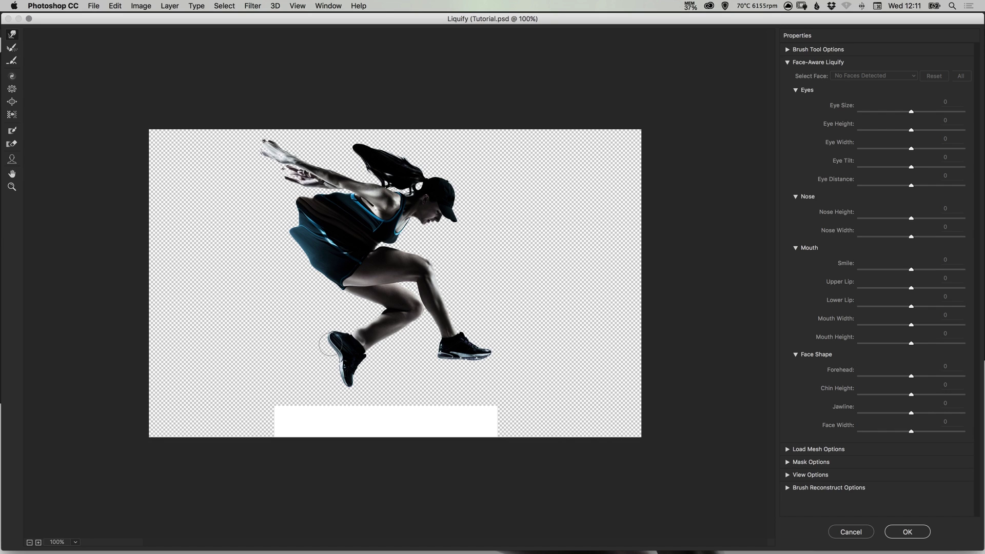
{"action": "mouse_move", "coordinate": [340, 346]}
{"action": "left_mouse_down"}
{"action": "mouse_move", "coordinate": [327, 329]}
{"action": "mouse_move", "coordinate": [342, 336]}
{"action": "mouse_move", "coordinate": [385, 312]}
{"action": "left_mouse_up"}
{"action": "left_click", "coordinate": [893, 530]}
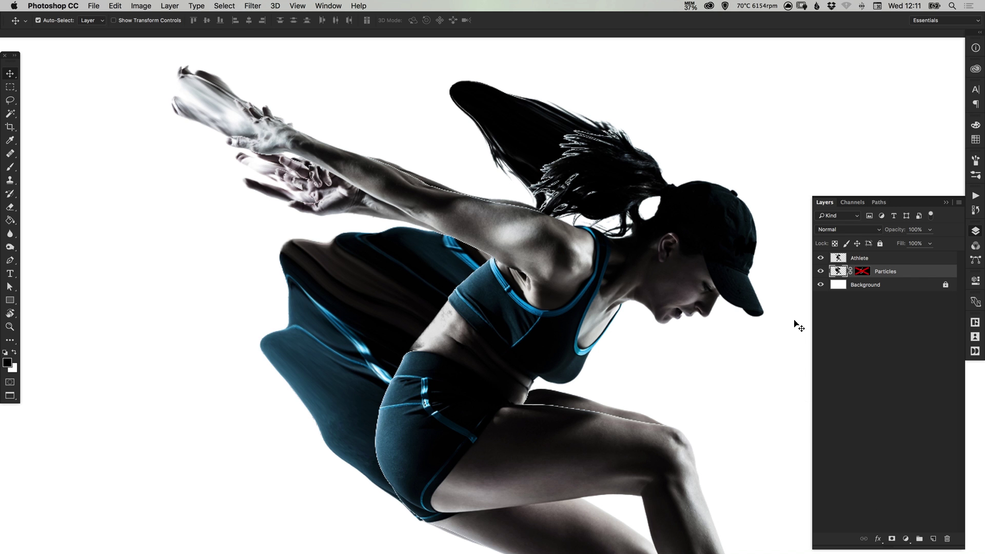
Re-enable the Particles layer mask and return to the Brush tool with the mask active.
{"action": "left_click", "coordinate": [862, 275], "text": "shift"}
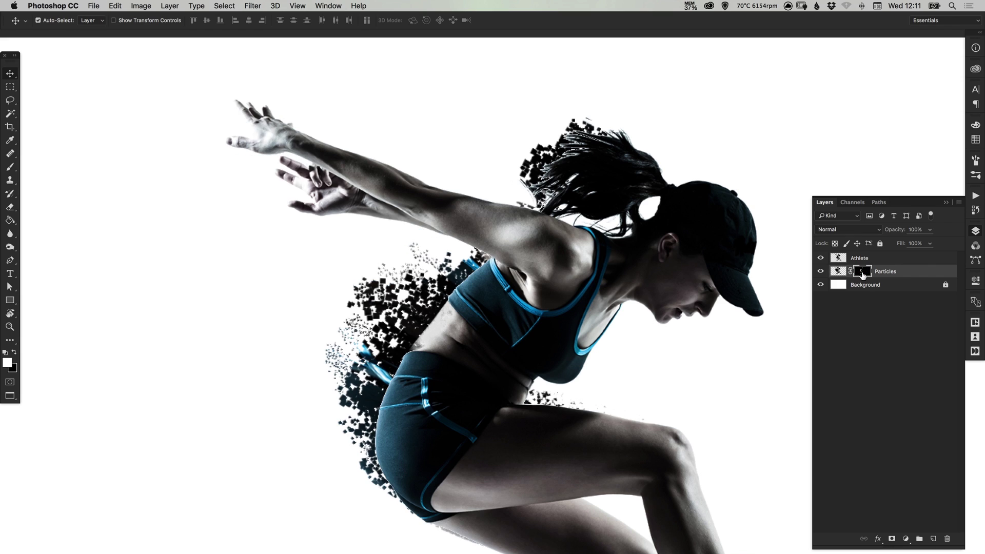
{"action": "scroll", "coordinate": [717, 297], "scroll_direction": "down", "scroll_amount": 1}
{"action": "key", "text": "b"}
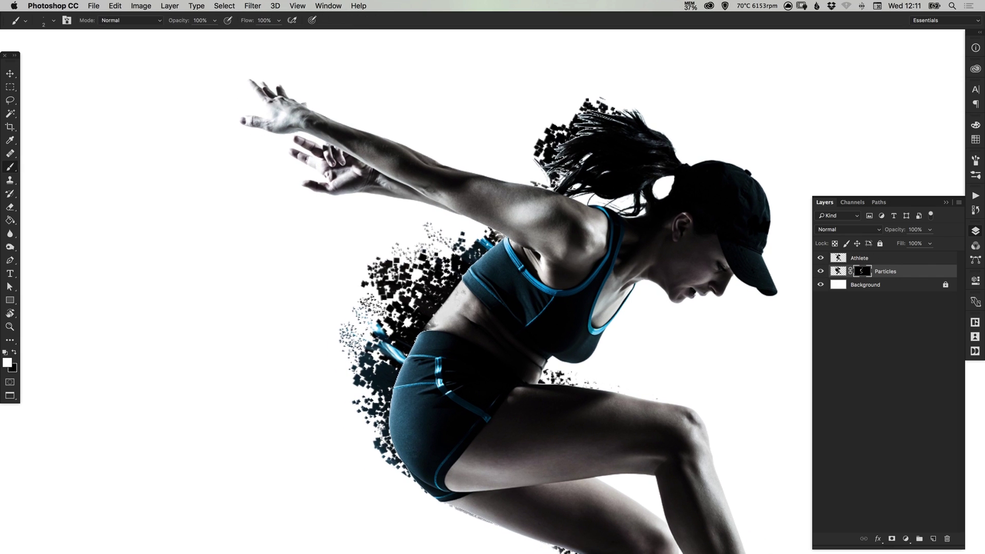
{"action": "scroll", "coordinate": [533, 419], "scroll_direction": "down", "scroll_amount": 3}
{"action": "scroll", "coordinate": [514, 371], "scroll_direction": "down", "scroll_amount": 6}
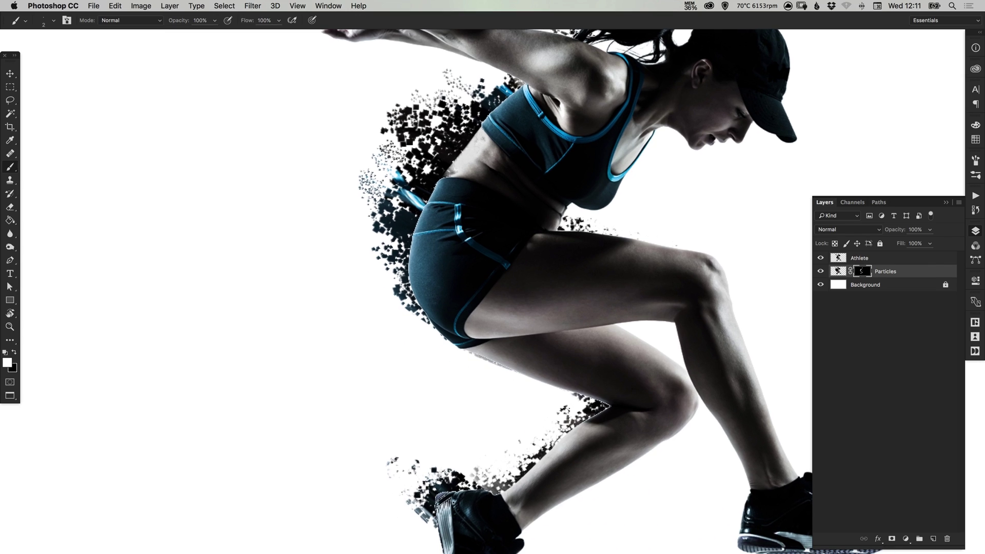
{"action": "scroll", "coordinate": [406, 356], "scroll_direction": "up", "scroll_amount": 6}
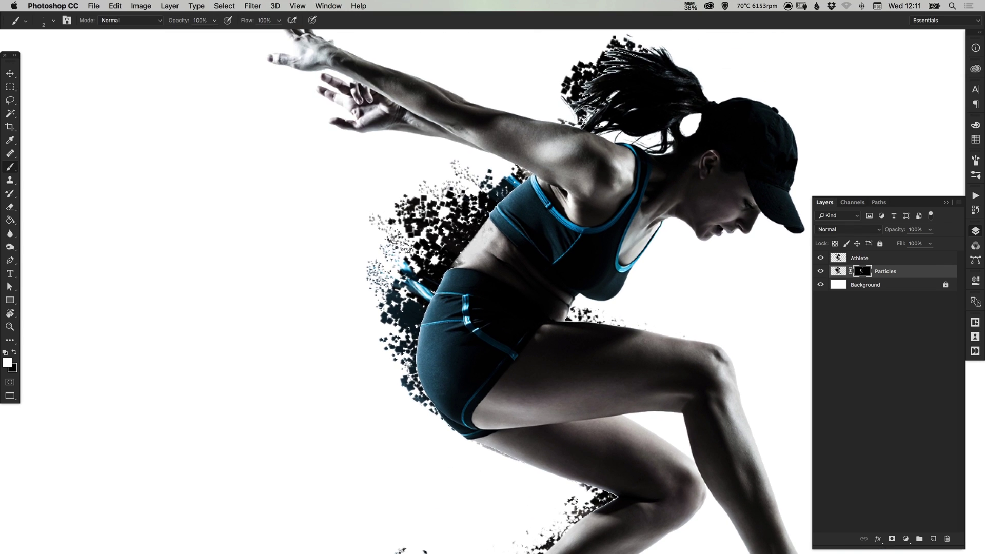
Enlarge the brush to size 8 and dab white squares on the mask at the outer edge of the back's particle cloud.
{"action": "key", "text": "bracketright"}
{"action": "key", "text": "bracketright"}
{"action": "left_click", "coordinate": [403, 235]}
{"action": "key", "text": "bracketright"}
{"action": "left_click", "coordinate": [365, 251]}
{"action": "left_click", "coordinate": [386, 227]}
{"action": "left_click", "coordinate": [379, 214]}
{"action": "left_click", "coordinate": [376, 211]}
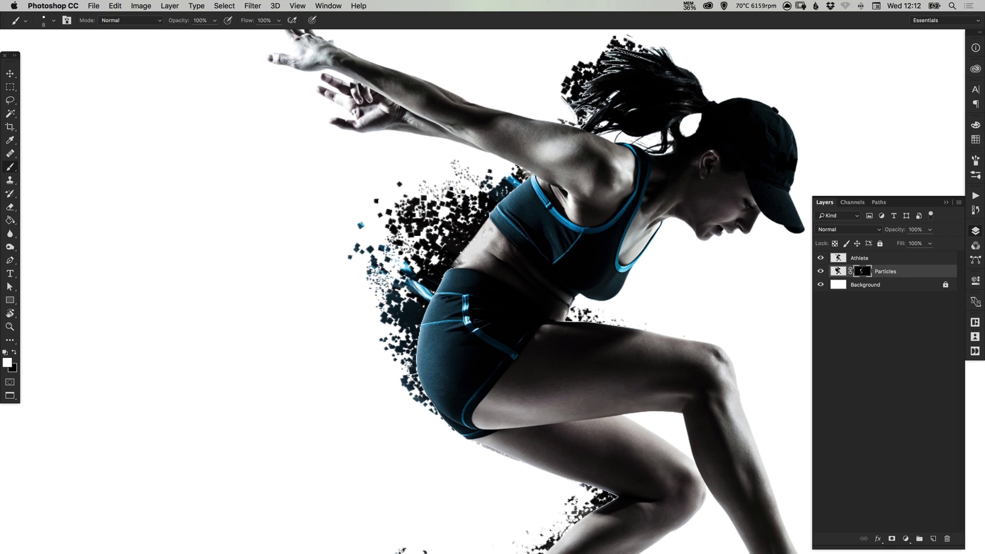
Dab more white squares on the Particles layer mask along the top of the back's particle cloud, below the arms.
{"action": "left_click", "coordinate": [403, 192]}
{"action": "left_click", "coordinate": [390, 193]}
{"action": "left_click", "coordinate": [410, 180]}
{"action": "left_click", "coordinate": [402, 165]}
{"action": "left_click", "coordinate": [461, 175]}
{"action": "left_click", "coordinate": [445, 188]}
{"action": "left_click", "coordinate": [442, 174]}
{"action": "left_click", "coordinate": [479, 180]}
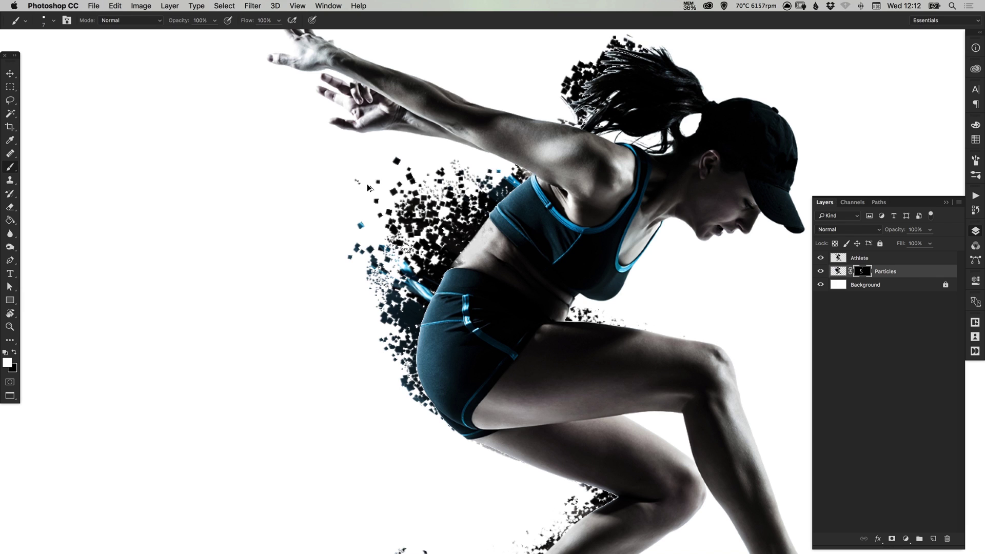
Refine the outer edge of the rear heel's particle cloud on the Particles mask by hiding and revealing scattered squares.
{"action": "key", "text": "x"}
{"action": "key", "text": "alt+bracketleft"}
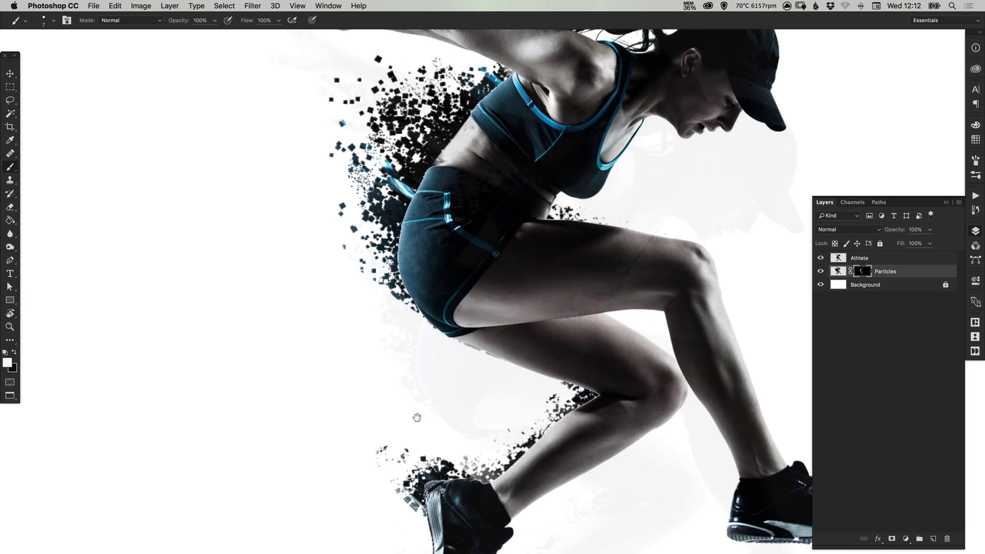
{"action": "left_click_drag", "start_coordinate": [417, 416], "coordinate": [422, 338]}
{"action": "key", "text": "x"}
{"action": "key", "text": "x"}
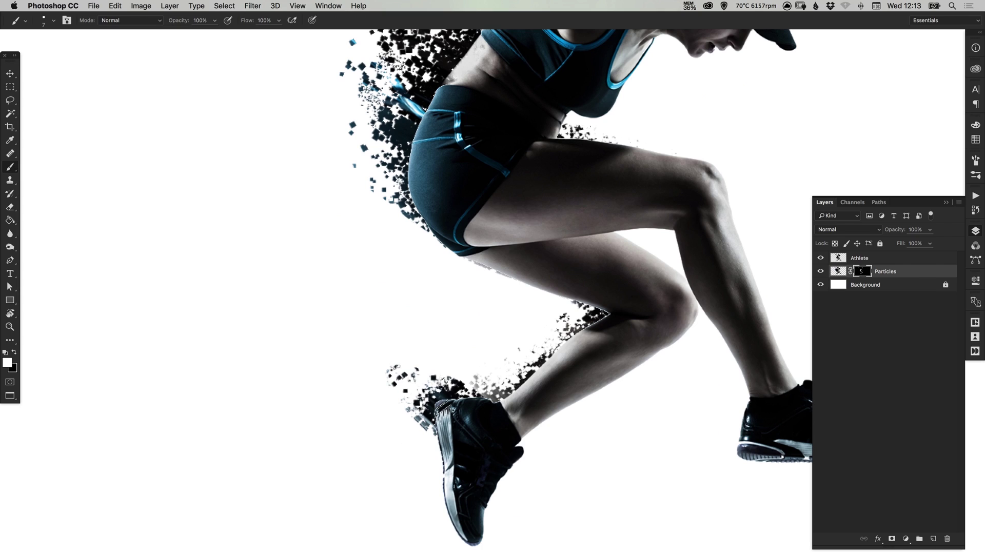
{"action": "key", "text": "x"}
{"action": "key", "text": "x"}
{"action": "left_click_drag", "start_coordinate": [418, 396], "coordinate": [389, 374]}
{"action": "left_click", "coordinate": [392, 364]}
{"action": "left_click", "coordinate": [400, 367]}
{"action": "left_click", "coordinate": [115, 6]}
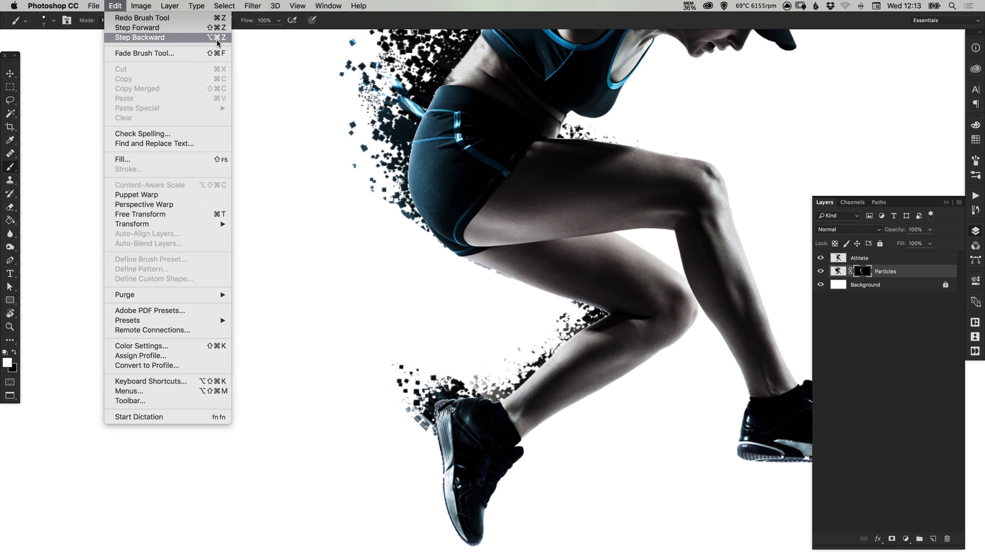
{"action": "left_click", "coordinate": [123, 7]}
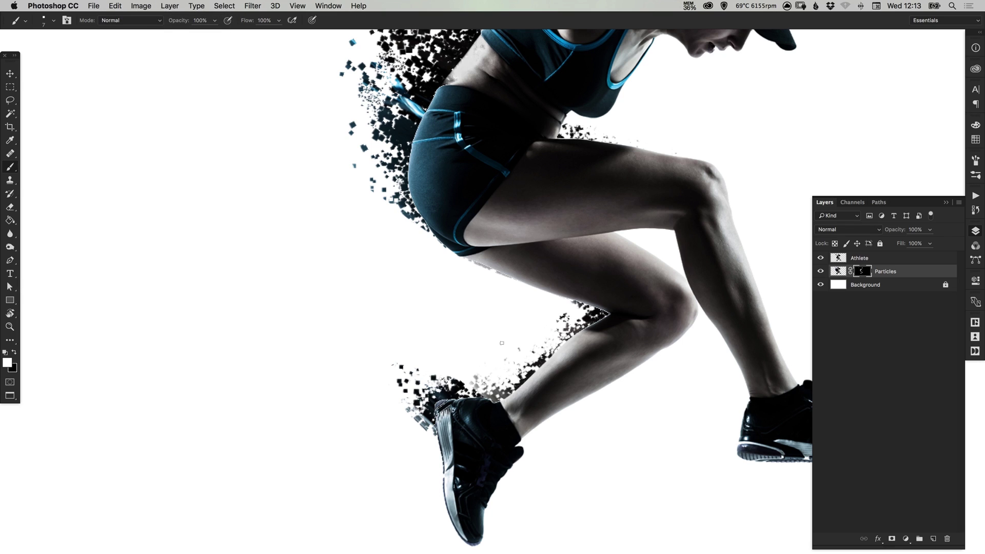
{"action": "left_click_drag", "start_coordinate": [483, 333], "coordinate": [474, 360]}
{"action": "left_click_drag", "start_coordinate": [506, 269], "coordinate": [497, 337]}
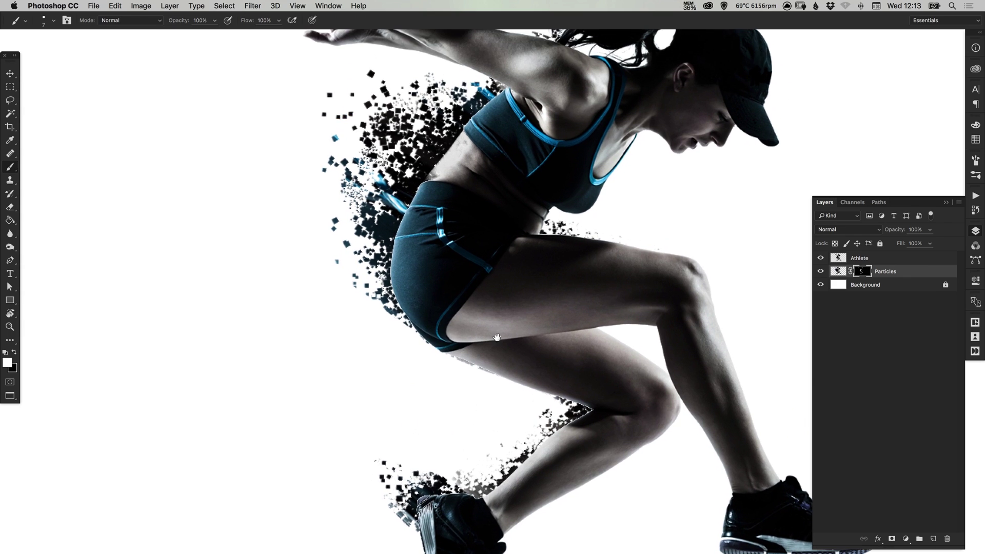
{"action": "key", "text": "super+minus"}
{"action": "key", "text": "super+minus"}
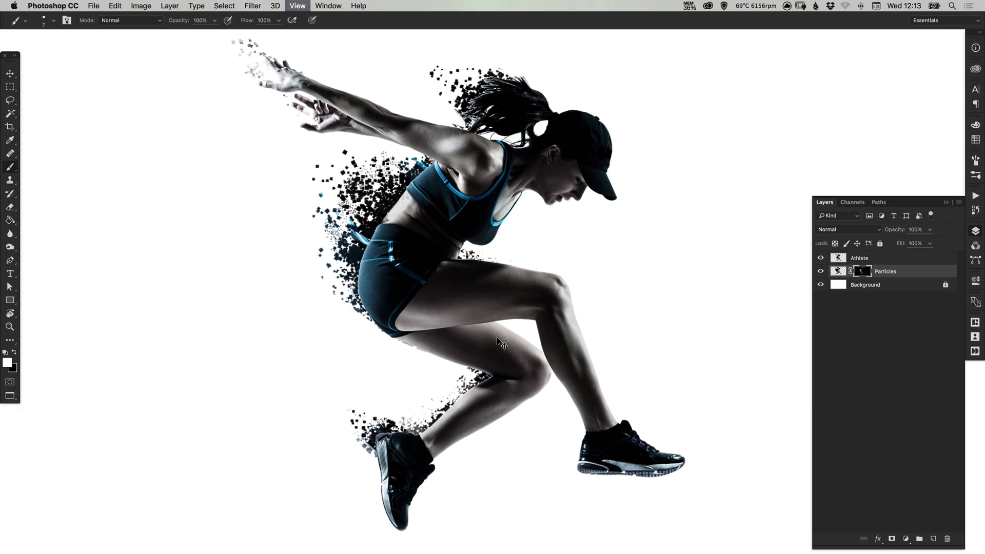
Select the Athlete layer and add a white layer mask to it.
{"action": "key", "text": "v"}
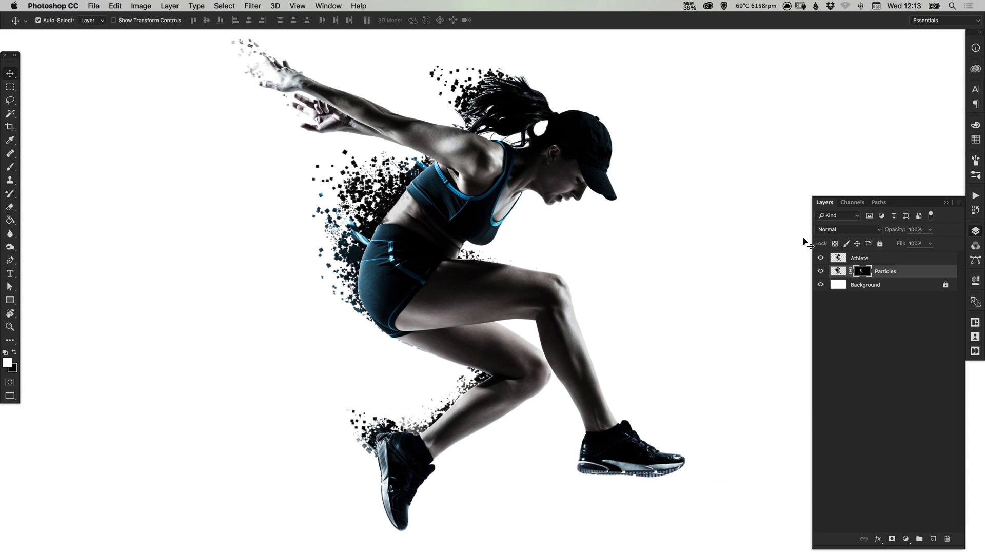
{"action": "left_click", "coordinate": [861, 259]}
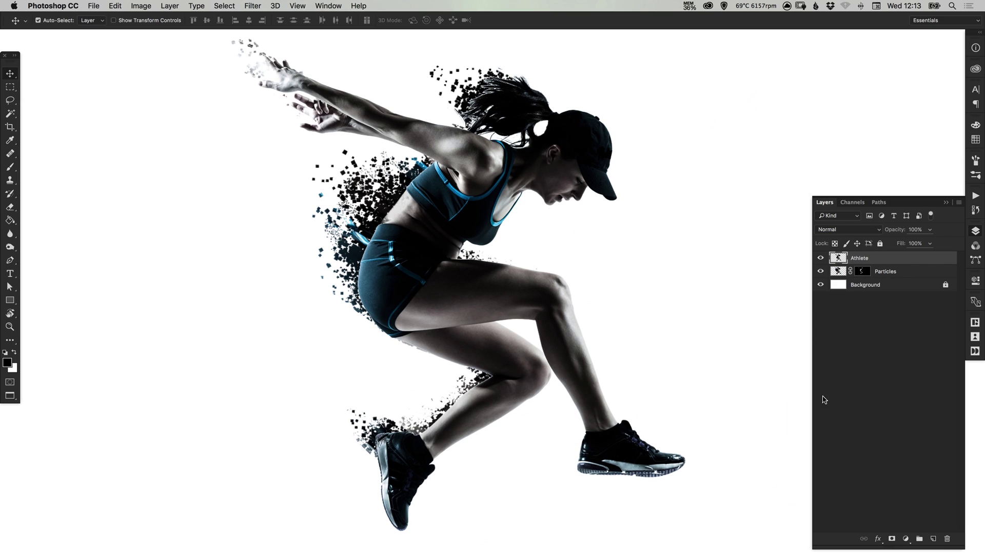
{"action": "left_click", "coordinate": [892, 539]}
Scatter black squares with the Brush tool on the Athlete layer mask along the waist and back of the top.
{"action": "key", "text": "z"}
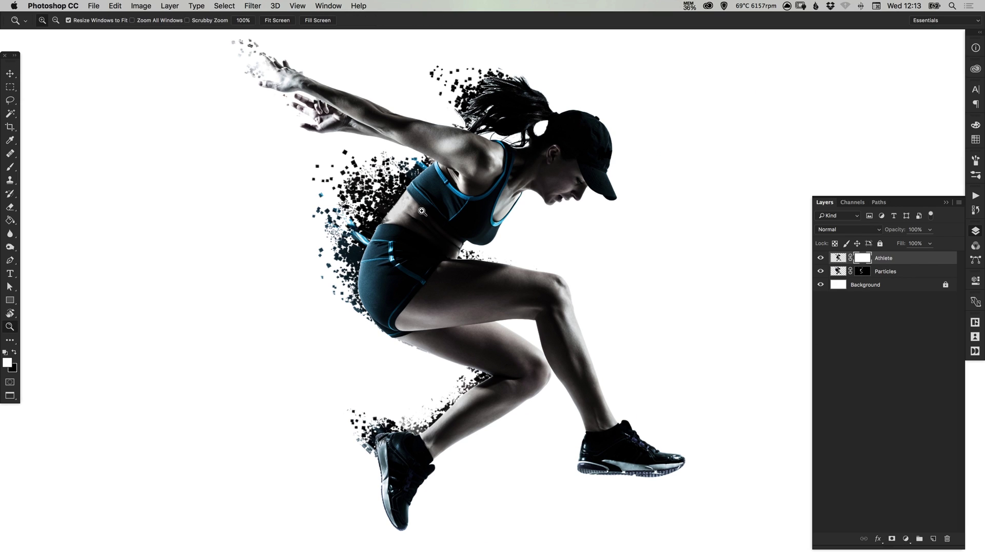
{"action": "left_click", "coordinate": [420, 209]}
{"action": "key", "text": "v"}
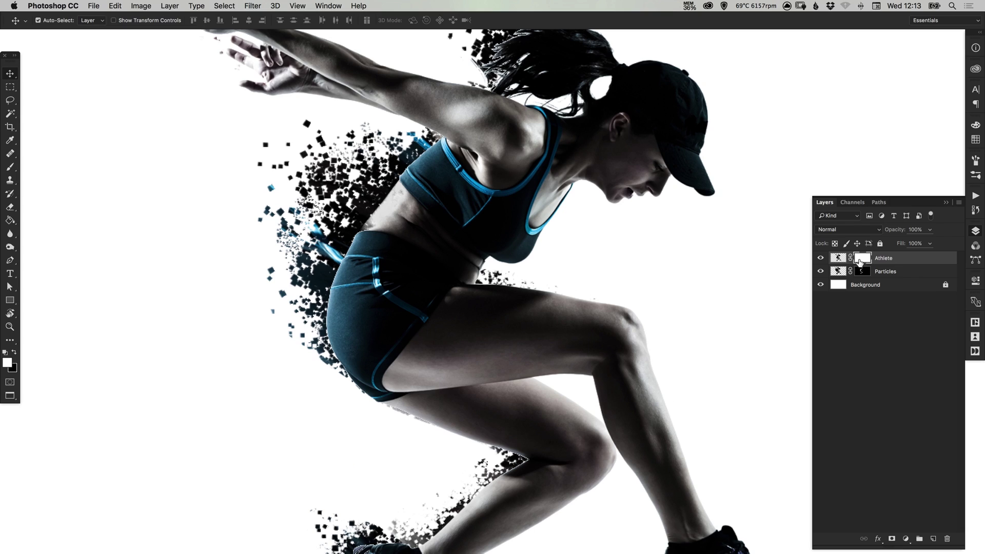
{"action": "key", "text": "x"}
{"action": "key", "text": "b"}
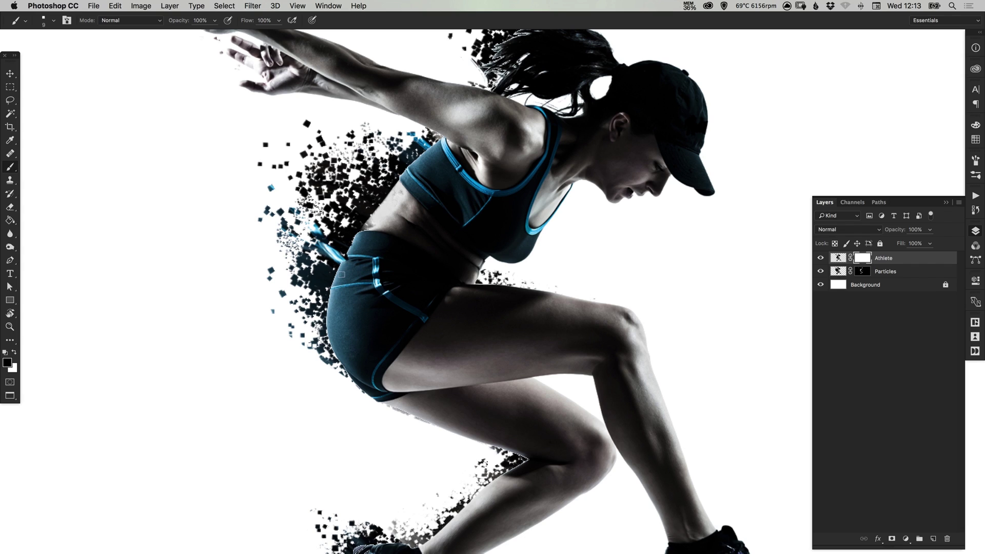
{"action": "key", "text": "bracketright"}
{"action": "left_click", "coordinate": [338, 307]}
{"action": "left_click_drag", "start_coordinate": [351, 230], "coordinate": [407, 154]}
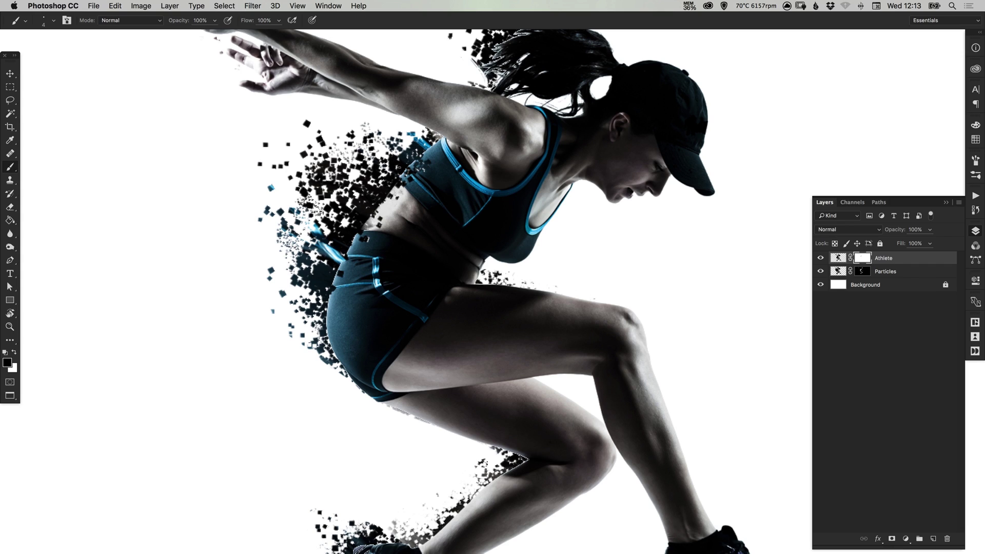
Paint black squares on the Athlete layer mask along the rear edge of the shorts.
{"action": "left_click_drag", "start_coordinate": [340, 265], "coordinate": [351, 257]}
{"action": "left_click", "coordinate": [336, 320]}
{"action": "key", "text": "super+z"}
{"action": "left_click", "coordinate": [339, 318]}
{"action": "left_click_drag", "start_coordinate": [330, 311], "coordinate": [334, 343]}
{"action": "left_click", "coordinate": [976, 161]}
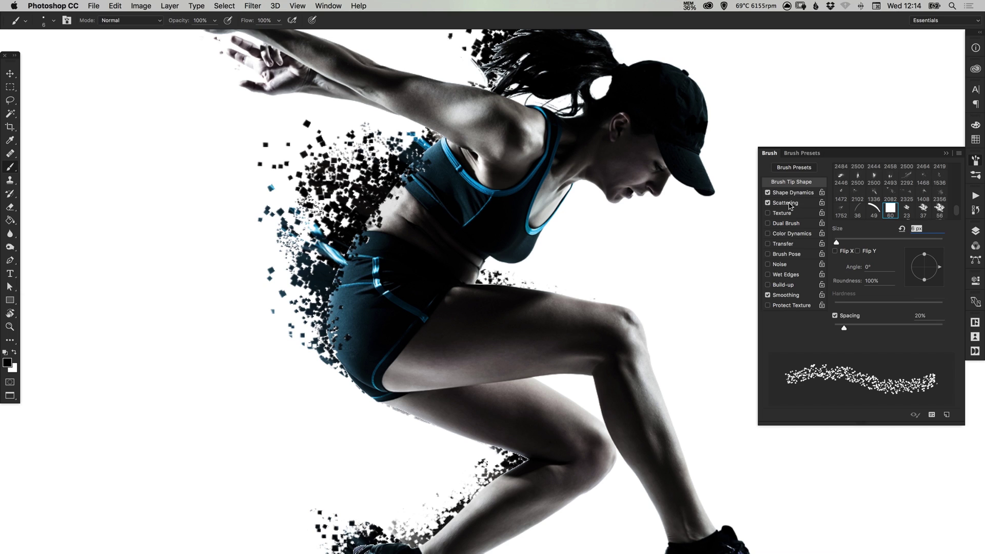
{"action": "left_click", "coordinate": [975, 161]}
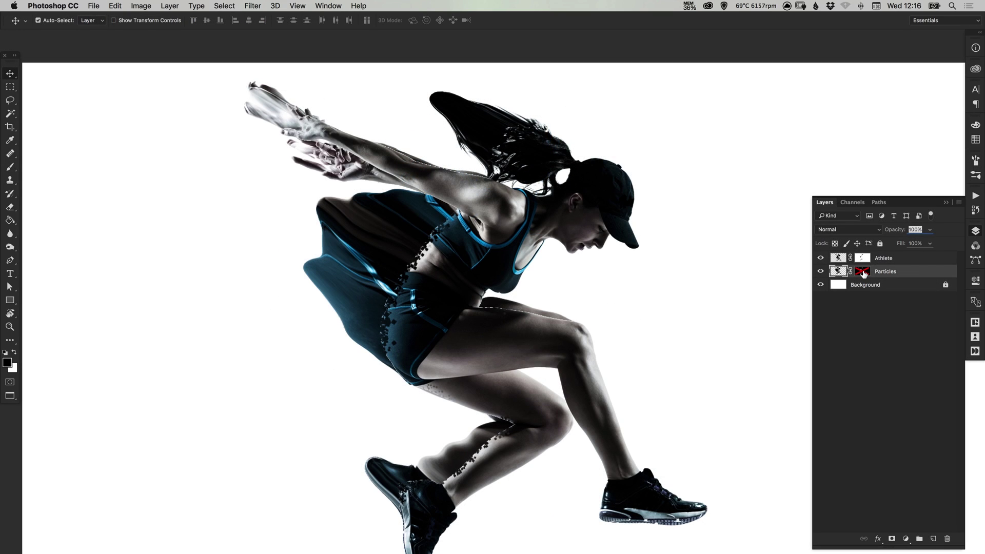
Re-enable the Particles layer mask.
{"action": "left_click", "coordinate": [862, 271], "text": "shift"}
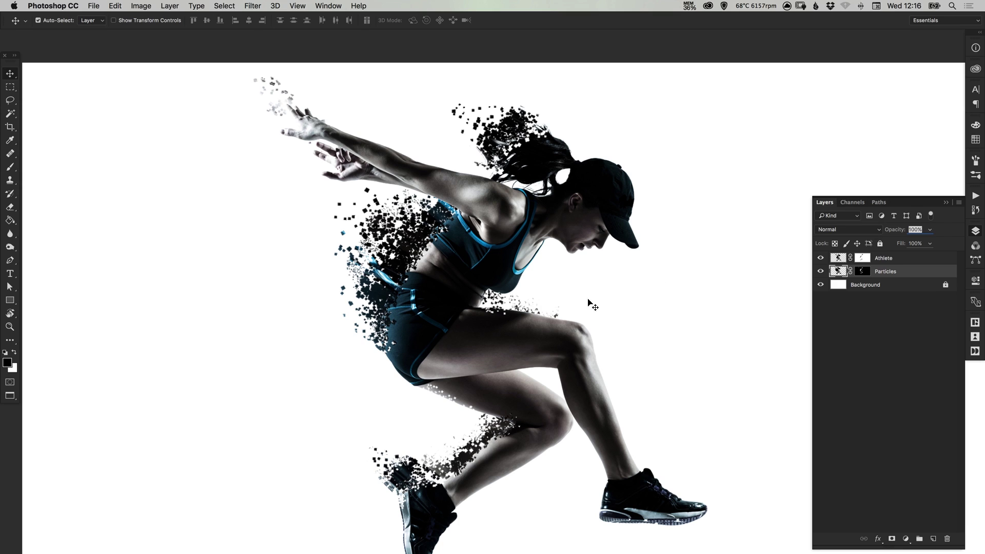
{"action": "key", "text": "z"}
{"action": "left_click", "coordinate": [428, 220]}
{"action": "key", "text": "v"}
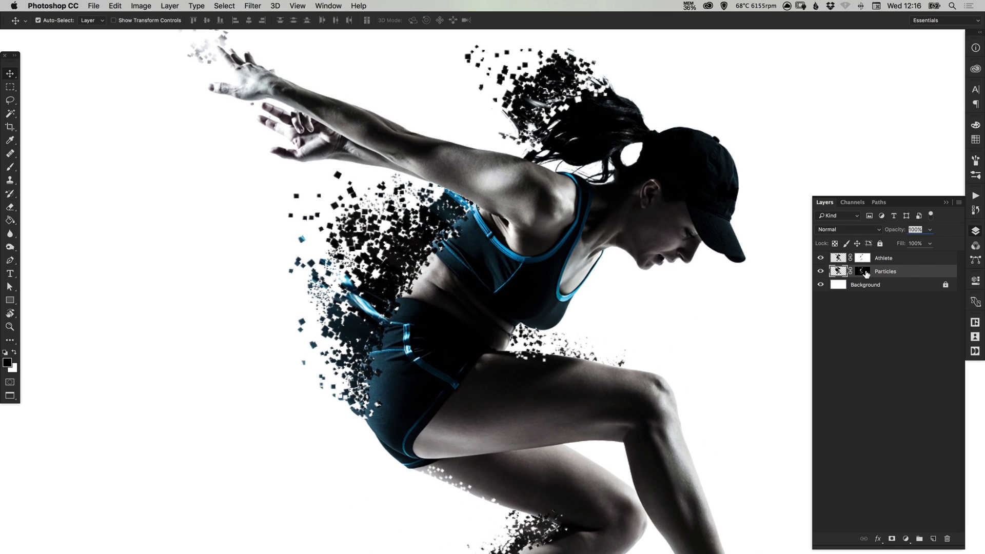
{"action": "left_click", "coordinate": [863, 271], "text": "shift"}
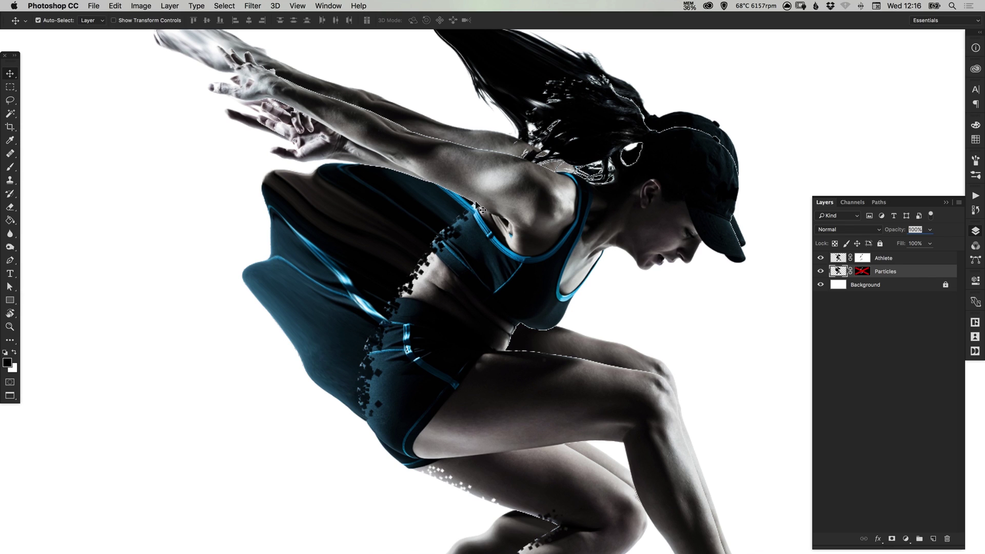
{"action": "key", "text": "super+z"}
{"action": "key", "text": "super+z"}
{"action": "left_click", "coordinate": [836, 256], "text": "super"}
{"action": "key", "text": "shift+Left"}
{"action": "key", "text": "shift+Right"}
{"action": "key", "text": "shift+Up"}
{"action": "left_click", "coordinate": [866, 274], "text": "shift"}
{"action": "key", "text": "ctrl+d"}
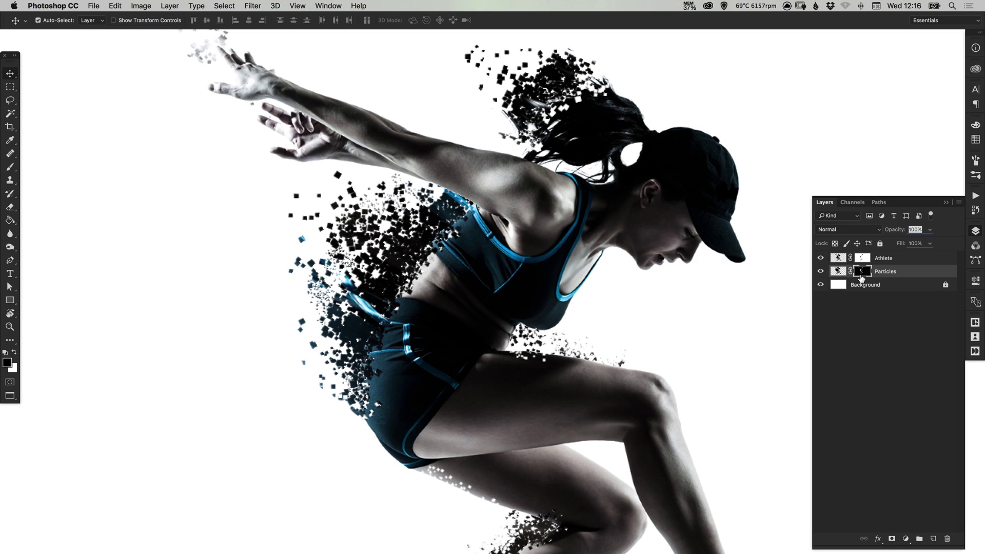
Paint white squares on the Particles layer mask within the ponytail's particle cloud using the Brush tool.
{"action": "key", "text": "b"}
{"action": "left_click_drag", "start_coordinate": [367, 164], "coordinate": [388, 246]}
{"action": "key", "text": "x"}
{"action": "left_click_drag", "start_coordinate": [562, 200], "coordinate": [623, 155]}
{"action": "left_click", "coordinate": [564, 197]}
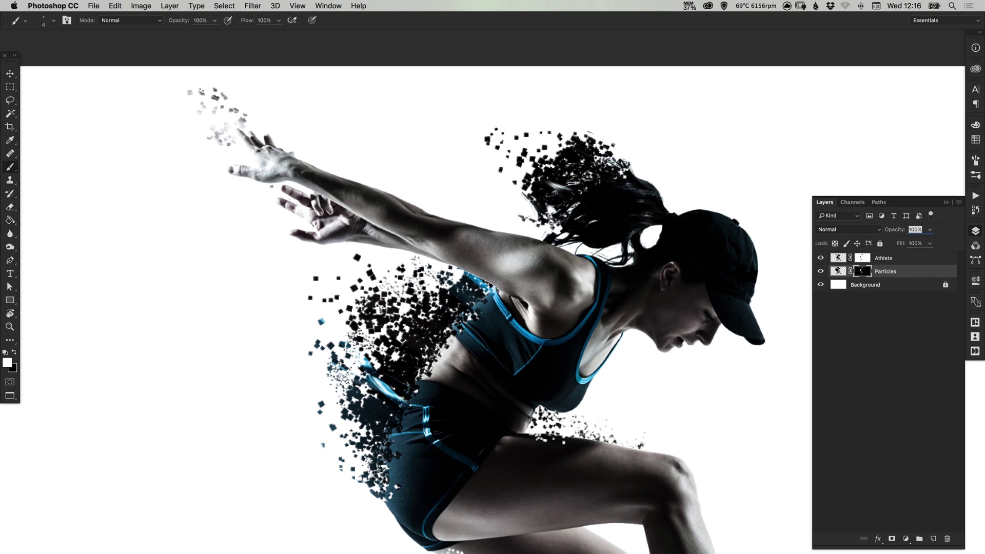
Paint black squares on the Athlete layer mask to break up the outer edge of the ponytail.
{"action": "left_click", "coordinate": [864, 259]}
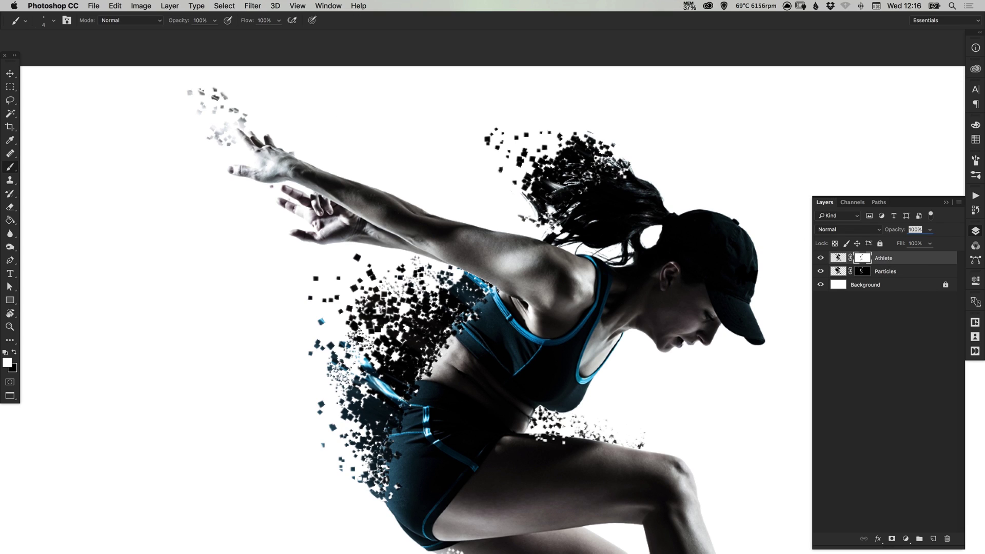
{"action": "key", "text": "x"}
{"action": "left_click_drag", "start_coordinate": [573, 180], "coordinate": [557, 192]}
Return to the Particles layer mask, touch up the squares behind the rear calf and heel, and undo the last stroke.
{"action": "left_click", "coordinate": [862, 272]}
{"action": "scroll", "coordinate": [505, 299], "scroll_direction": "down", "scroll_amount": 3}
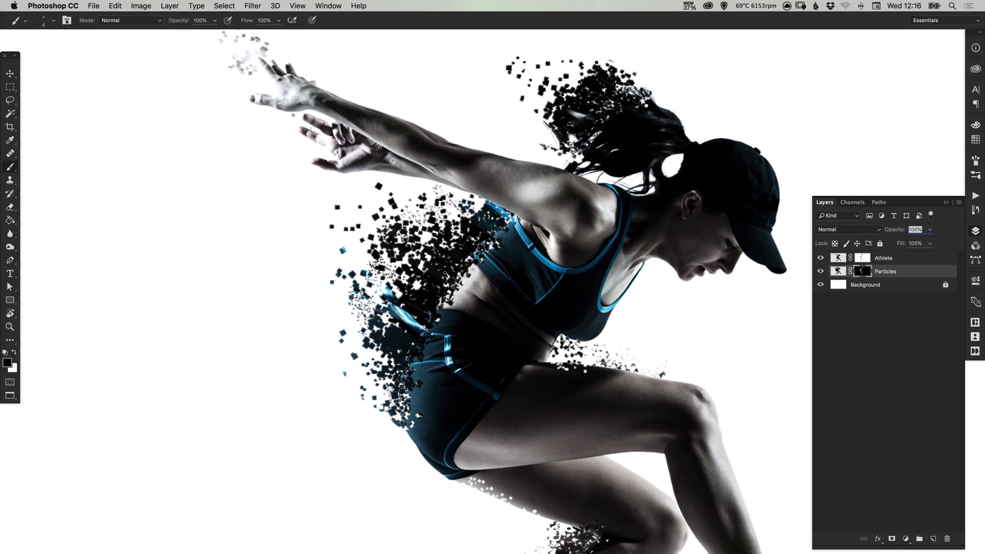
{"action": "key", "text": "x"}
{"action": "scroll", "coordinate": [441, 320], "scroll_direction": "down", "scroll_amount": 5}
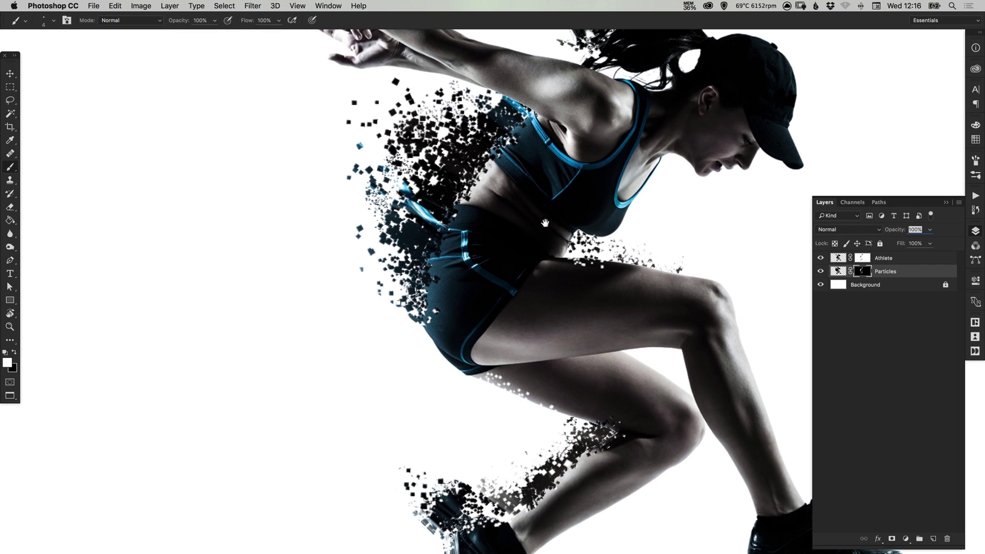
{"action": "mouse_move", "coordinate": [488, 438]}
{"action": "left_mouse_down"}
{"action": "mouse_move", "coordinate": [496, 448]}
{"action": "mouse_move", "coordinate": [515, 438]}
{"action": "mouse_move", "coordinate": [501, 449]}
{"action": "mouse_move", "coordinate": [520, 438]}
{"action": "left_mouse_up"}
{"action": "key", "text": "x"}
{"action": "left_click_drag", "start_coordinate": [455, 442], "coordinate": [462, 446]}
{"action": "key", "text": "super+z"}
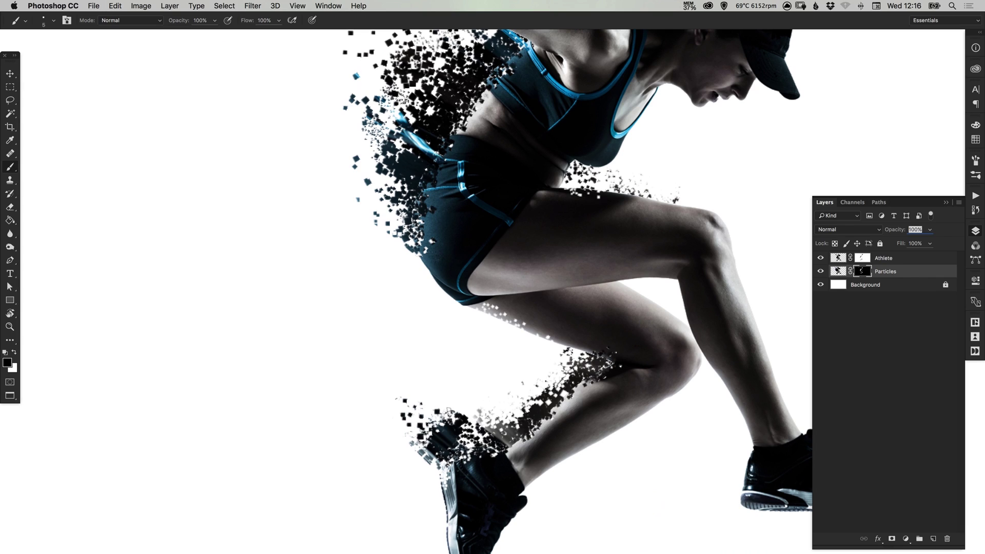
Enlarge the brush and break up the dense particles around the rear heel with black squares on the Particles mask.
{"action": "key", "text": "bracketright"}
{"action": "key", "text": "bracketright"}
{"action": "key", "text": "bracketright"}
{"action": "key", "text": "bracketright"}
{"action": "key", "text": "bracketright"}
{"action": "key", "text": "bracketright"}
{"action": "key", "text": "bracketright"}
{"action": "mouse_move", "coordinate": [447, 410]}
{"action": "left_mouse_down"}
{"action": "mouse_move", "coordinate": [476, 412]}
{"action": "mouse_move", "coordinate": [437, 407]}
{"action": "mouse_move", "coordinate": [459, 399]}
{"action": "mouse_move", "coordinate": [433, 406]}
{"action": "mouse_move", "coordinate": [460, 411]}
{"action": "mouse_move", "coordinate": [412, 429]}
{"action": "mouse_move", "coordinate": [470, 406]}
{"action": "mouse_move", "coordinate": [502, 342]}
{"action": "mouse_move", "coordinate": [441, 438]}
{"action": "mouse_move", "coordinate": [467, 442]}
{"action": "mouse_move", "coordinate": [416, 419]}
{"action": "mouse_move", "coordinate": [488, 457]}
{"action": "mouse_move", "coordinate": [468, 451]}
{"action": "left_mouse_up"}
{"action": "key", "text": "super+z"}
{"action": "key", "text": "bracketleft"}
{"action": "key", "text": "bracketleft"}
{"action": "key", "text": "x"}
{"action": "key", "text": "super+z"}
{"action": "scroll", "coordinate": [418, 402], "scroll_direction": "down", "scroll_amount": 5}
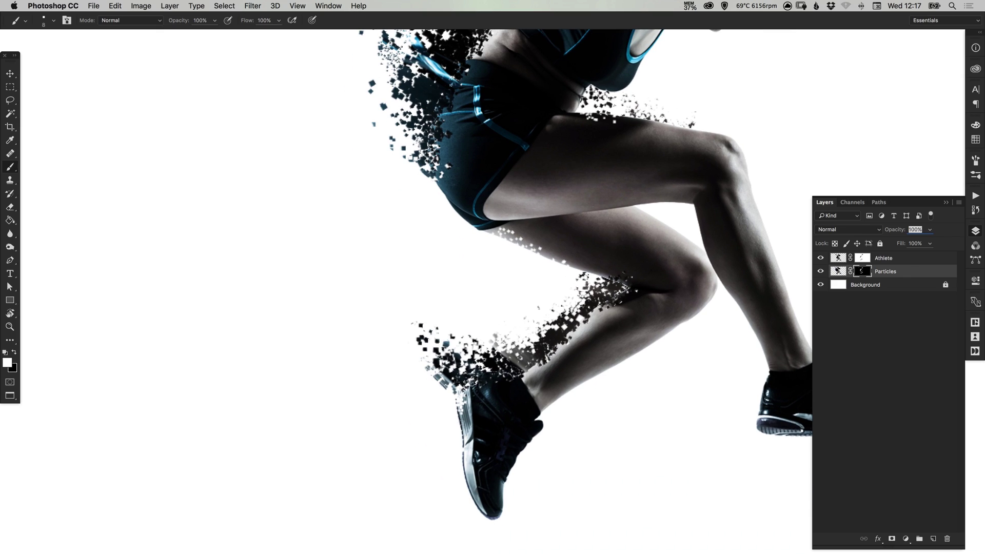
Open gaps in the particle cloud behind the shorts and back with black squares, and refill parts with white on the Particles mask.
{"action": "key", "text": "x"}
{"action": "scroll", "coordinate": [451, 369], "scroll_direction": "up", "scroll_amount": 5}
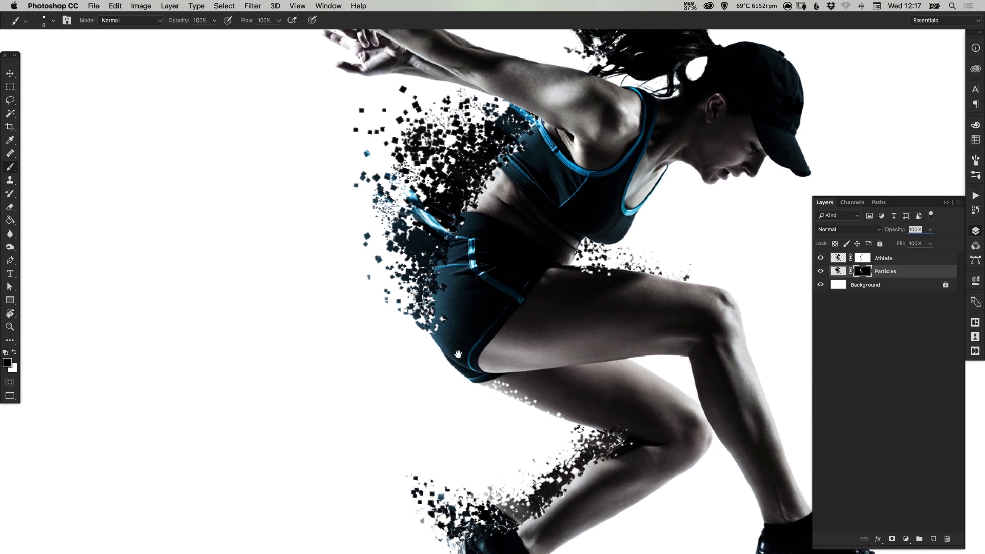
{"action": "scroll", "coordinate": [458, 354], "scroll_direction": "up", "scroll_amount": 3}
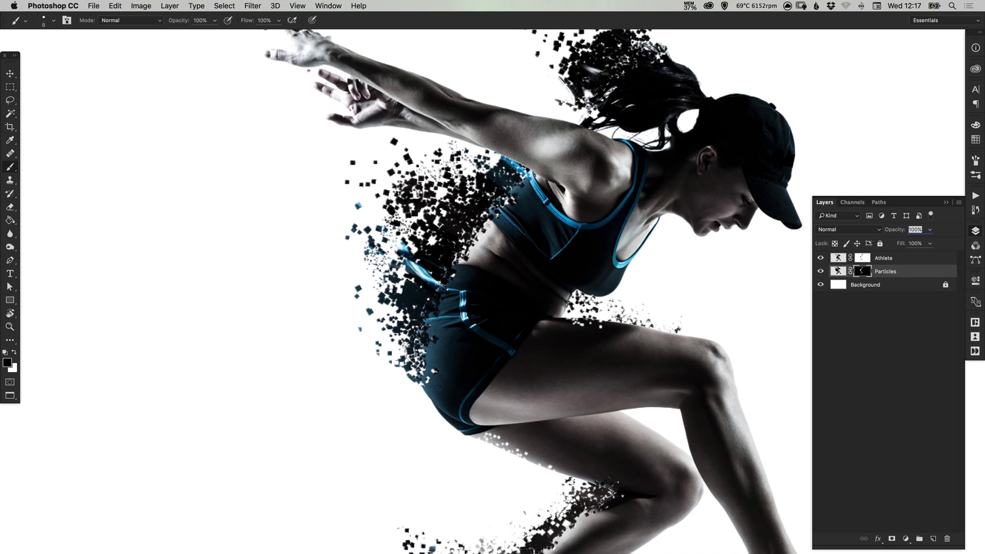
{"action": "key", "text": "bracketright"}
{"action": "key", "text": "super+z"}
{"action": "mouse_move", "coordinate": [455, 286]}
{"action": "left_mouse_down"}
{"action": "mouse_move", "coordinate": [550, 212]}
{"action": "mouse_move", "coordinate": [512, 227]}
{"action": "mouse_move", "coordinate": [452, 361]}
{"action": "left_mouse_up"}
{"action": "key", "text": "x"}
{"action": "mouse_move", "coordinate": [515, 206]}
{"action": "left_mouse_down"}
{"action": "mouse_move", "coordinate": [490, 201]}
{"action": "mouse_move", "coordinate": [479, 243]}
{"action": "left_mouse_up"}
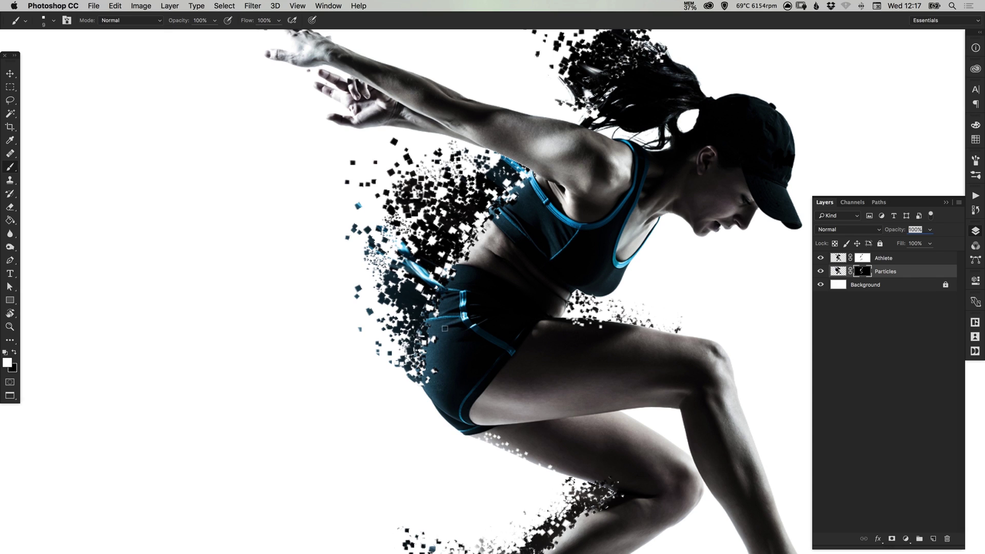
Thin the particles beyond the raised hand with black on the Particles mask and dab a few white squares back in.
{"action": "mouse_move", "coordinate": [518, 283]}
{"action": "left_mouse_down"}
{"action": "mouse_move", "coordinate": [498, 300]}
{"action": "mouse_move", "coordinate": [482, 393]}
{"action": "mouse_move", "coordinate": [475, 390]}
{"action": "left_mouse_up"}
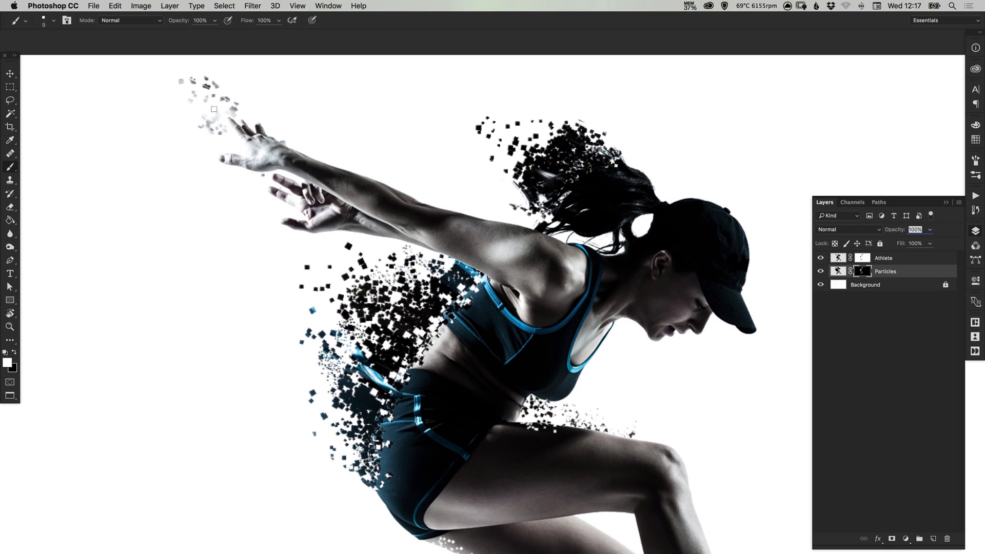
{"action": "key", "text": "x"}
{"action": "mouse_move", "coordinate": [207, 106]}
{"action": "left_mouse_down"}
{"action": "mouse_move", "coordinate": [226, 100]}
{"action": "mouse_move", "coordinate": [197, 77]}
{"action": "left_mouse_up"}
{"action": "key", "text": "x"}
{"action": "key", "text": "x"}
{"action": "key", "text": "x"}
{"action": "left_click", "coordinate": [227, 108]}
{"action": "left_click", "coordinate": [218, 101]}
Reduce the brush to size 6 and dab small white squares at the upper outer edge of the back's particle cloud.
{"action": "key", "text": "bracketleft"}
{"action": "key", "text": "bracketleft"}
{"action": "key", "text": "bracketleft"}
{"action": "key", "text": "x"}
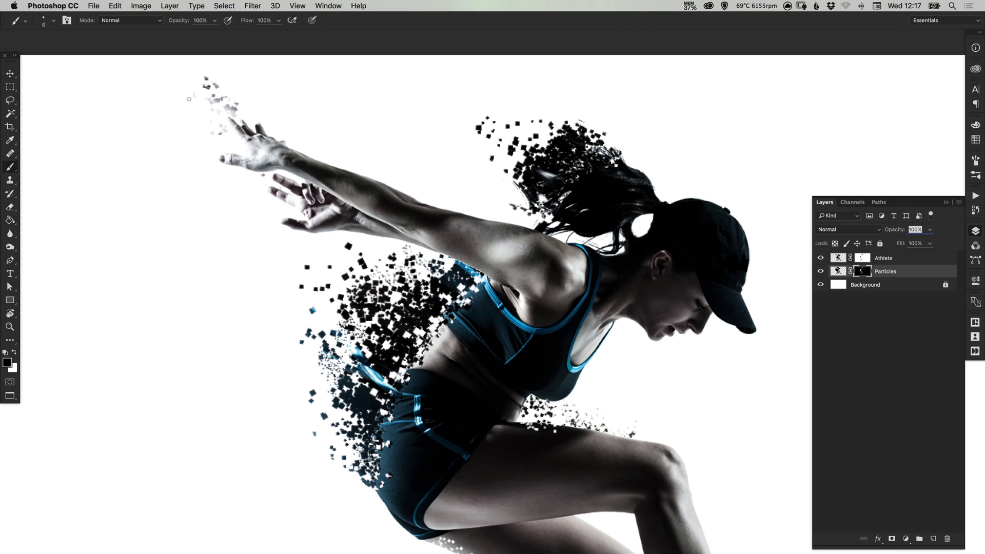
{"action": "key", "text": "x"}
{"action": "left_click", "coordinate": [322, 270]}
Loosen the ponytail's particle cloud on the Particles mask by painting black gaps and adding white squares at its outer edge.
{"action": "key", "text": "v"}
{"action": "mouse_move", "coordinate": [384, 319]}
{"action": "left_mouse_down"}
{"action": "mouse_move", "coordinate": [377, 340]}
{"action": "mouse_move", "coordinate": [330, 377]}
{"action": "left_mouse_up"}
{"action": "key", "text": "b"}
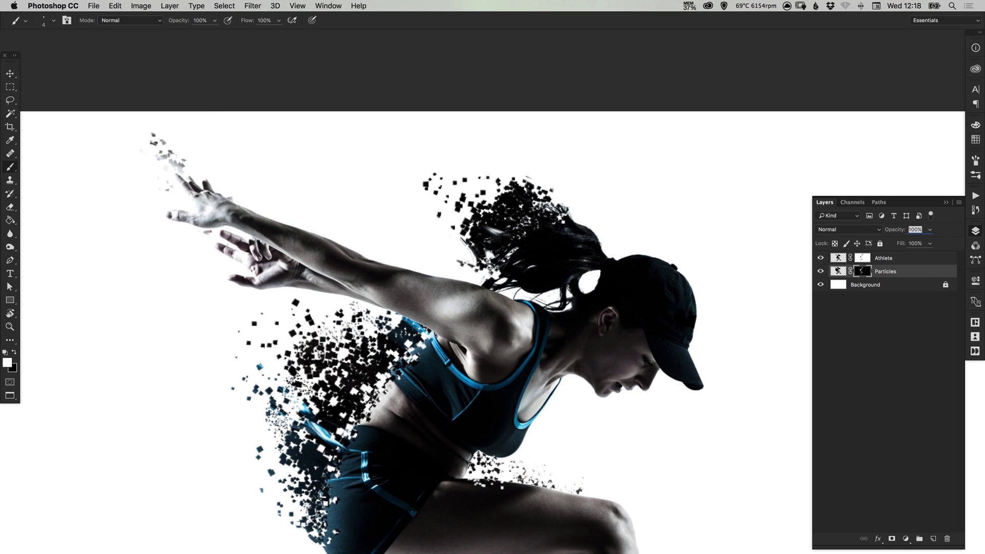
{"action": "left_click_drag", "start_coordinate": [465, 216], "coordinate": [516, 198]}
{"action": "key", "text": "x"}
{"action": "key", "text": "x"}
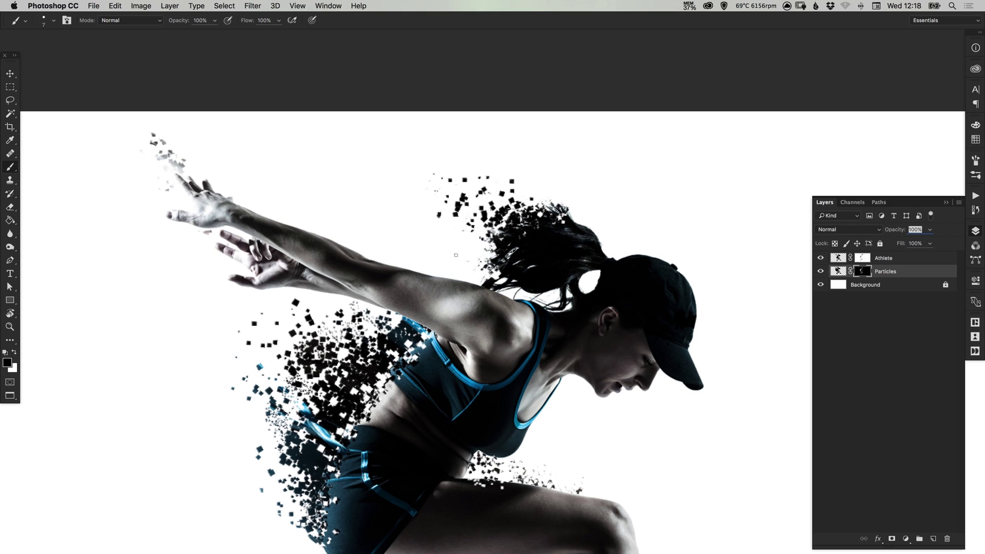
{"action": "key", "text": "x"}
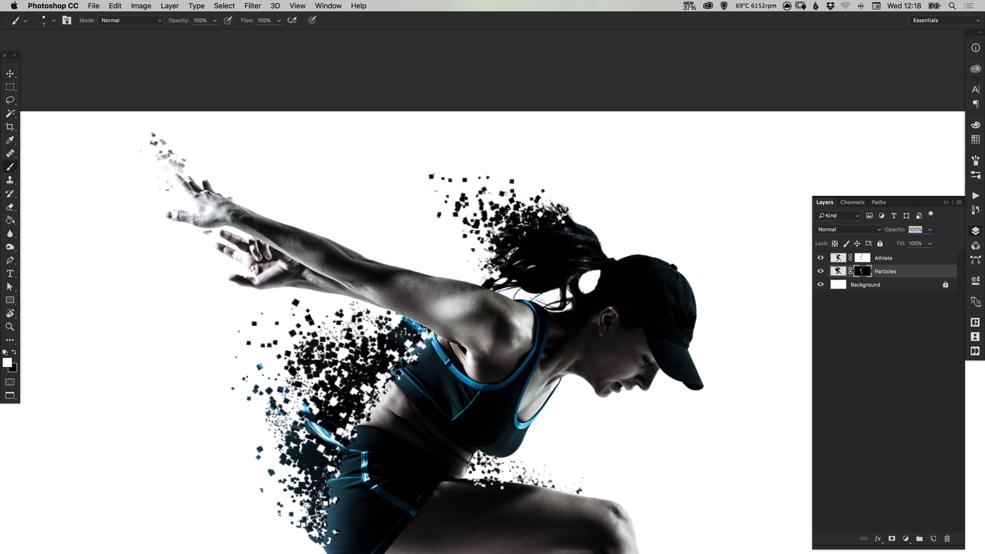
Switch to the Move tool, hide the layer list and view the whole athlete with the dispersion effect.
{"action": "key", "text": "v"}
{"action": "key", "text": "super+minus"}
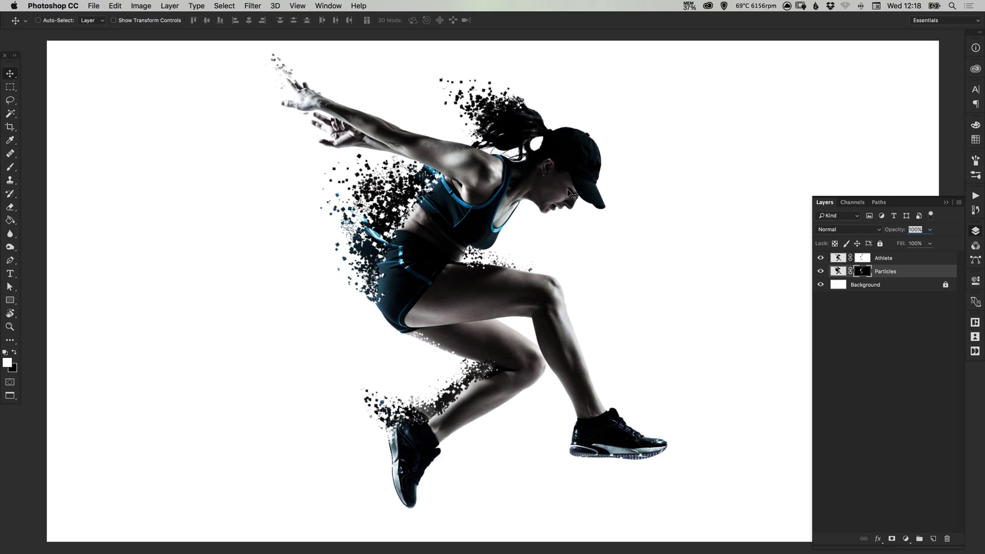
{"action": "left_click", "coordinate": [974, 231]}
{"action": "key", "text": "super+plus"}
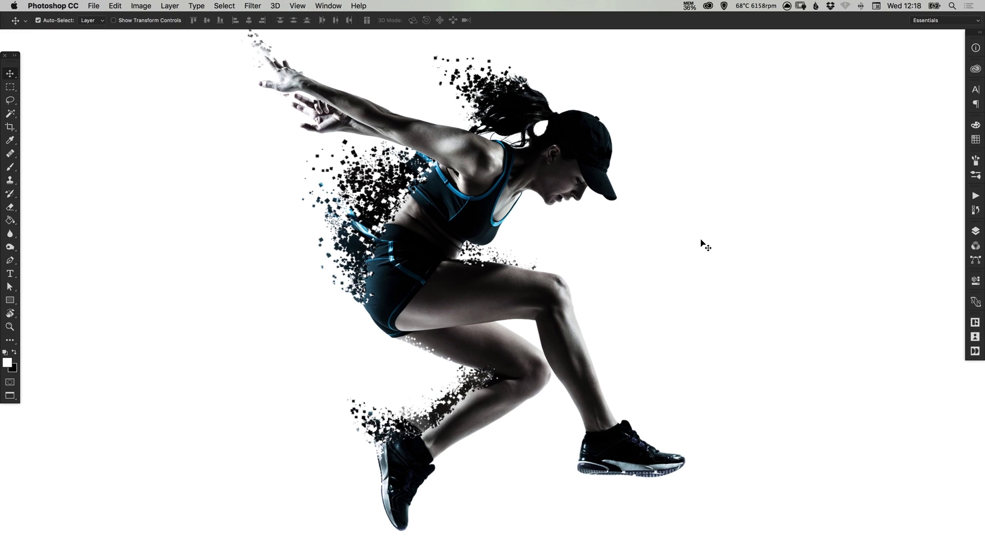